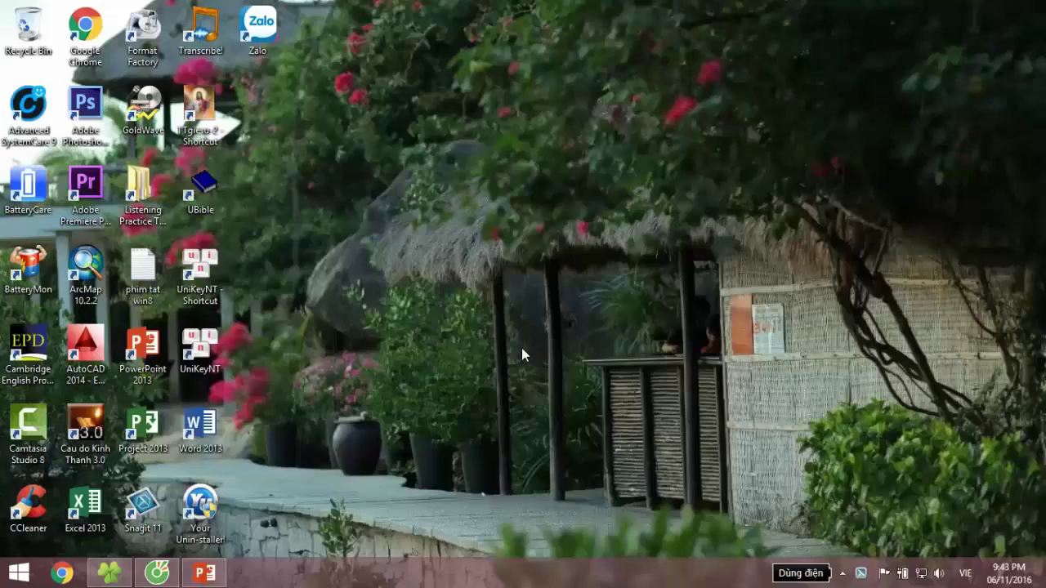
Step: Delete the title and subtitle placeholders so slide 1 is empty, then start inserting a picture
left_click(204, 572)
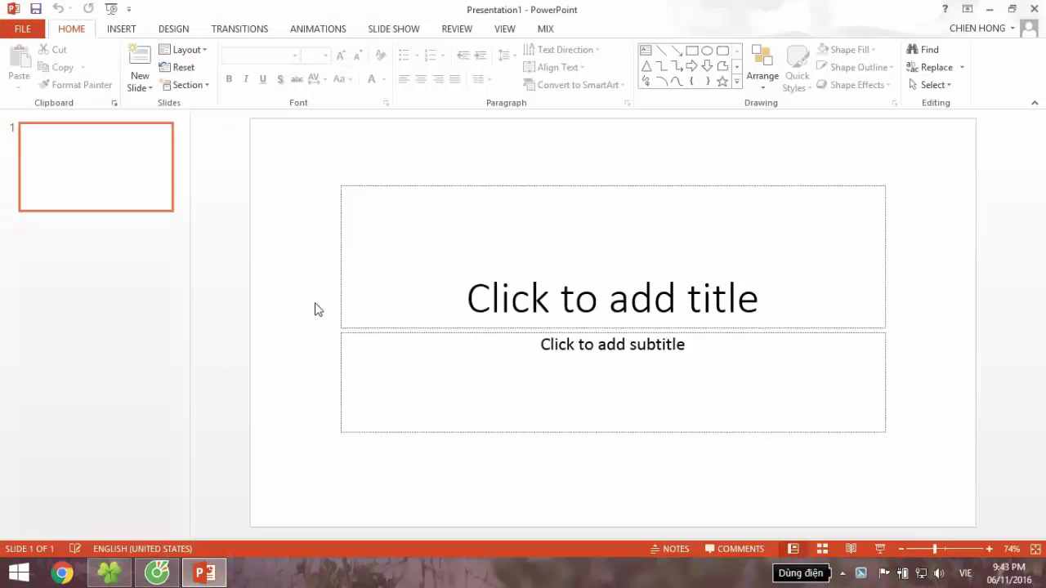
key("ctrl+a")
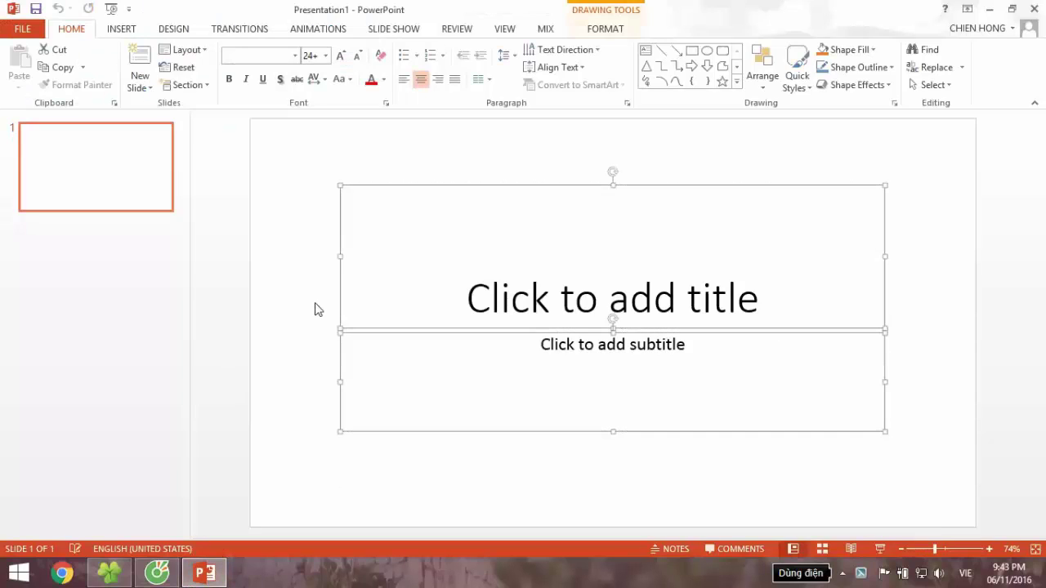
key("Delete")
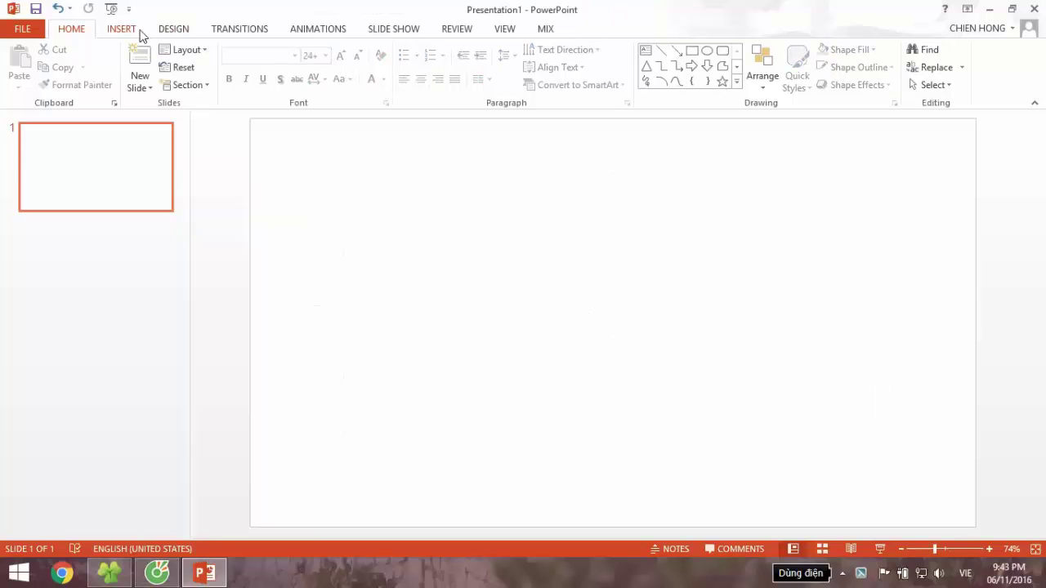
left_click(127, 31)
left_click(99, 73)
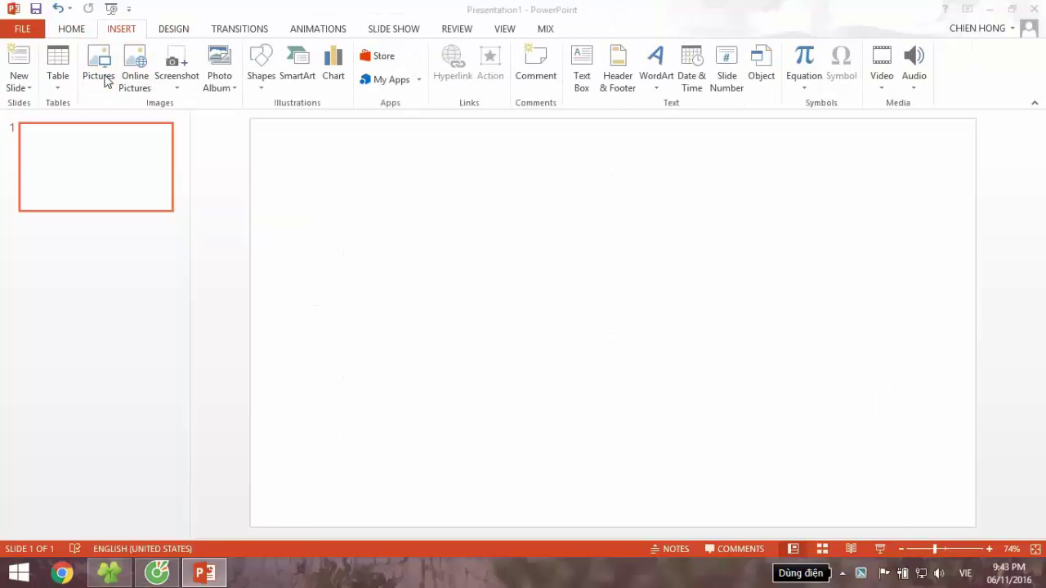
Step: Insert the OO clock picture from drive F: and move it to the slide centre
left_click(98, 268)
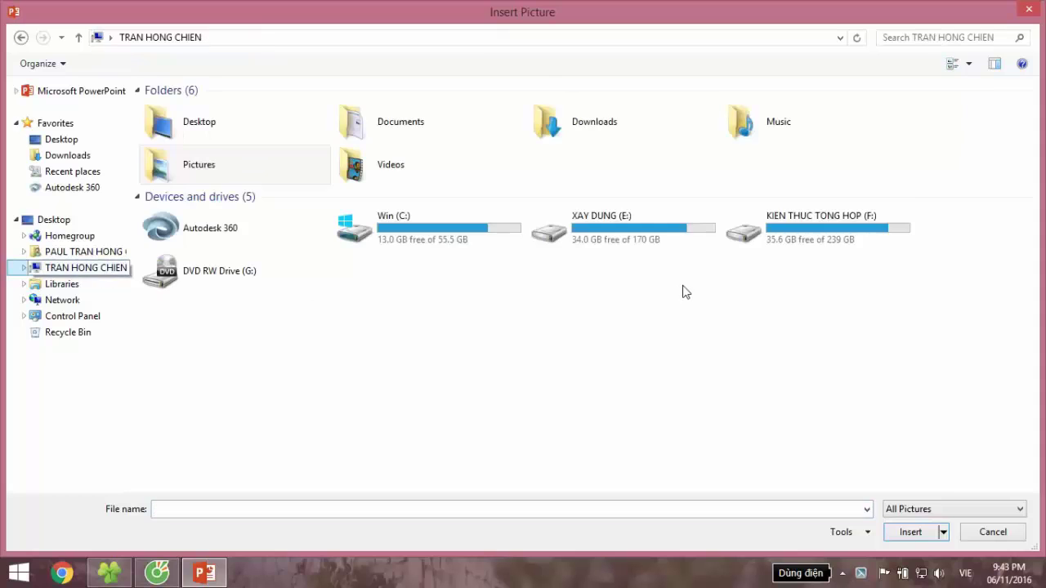
double_click(799, 246)
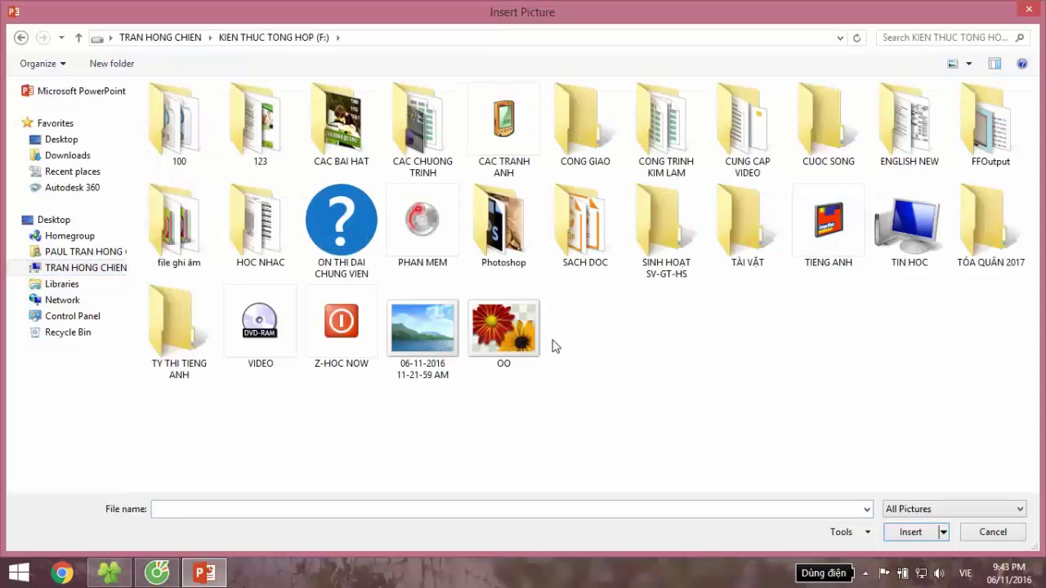
double_click(520, 347)
left_click_drag(578, 313, 527, 287)
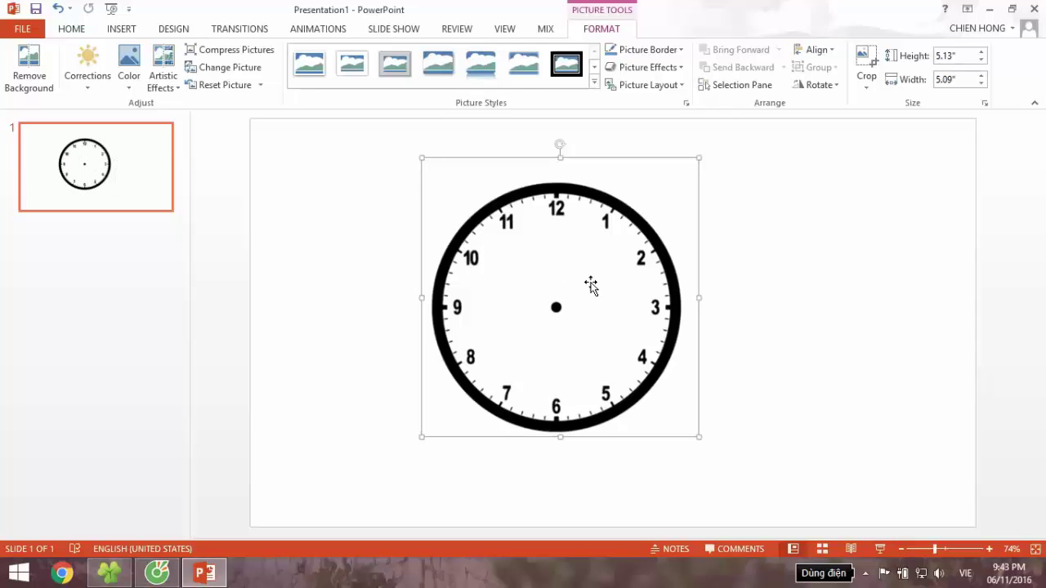
Step: Draw a 1.63" by 0.22" up-arrow from the clock's centre dot to the 12
left_click(116, 30)
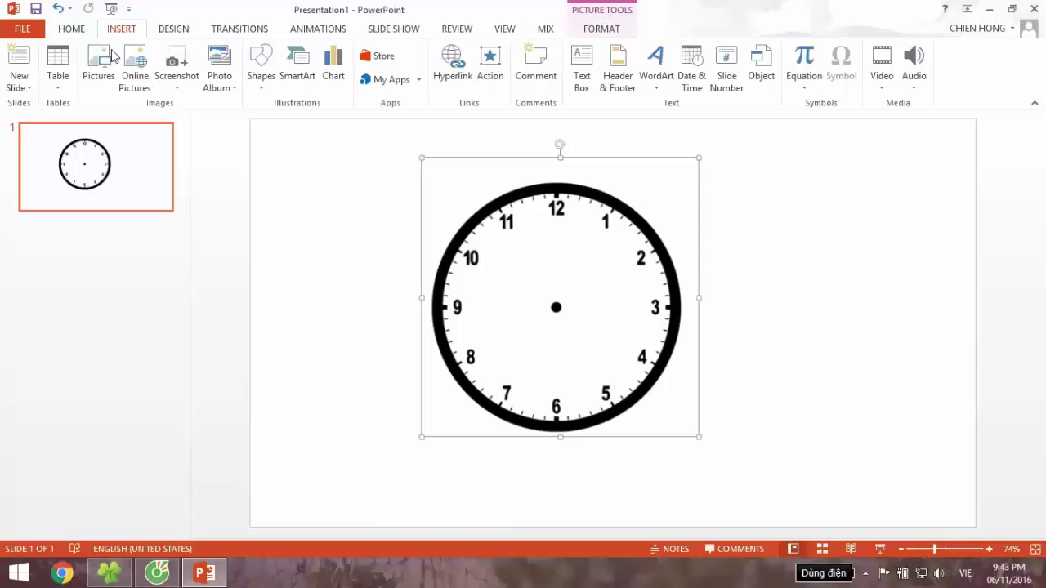
left_click(261, 80)
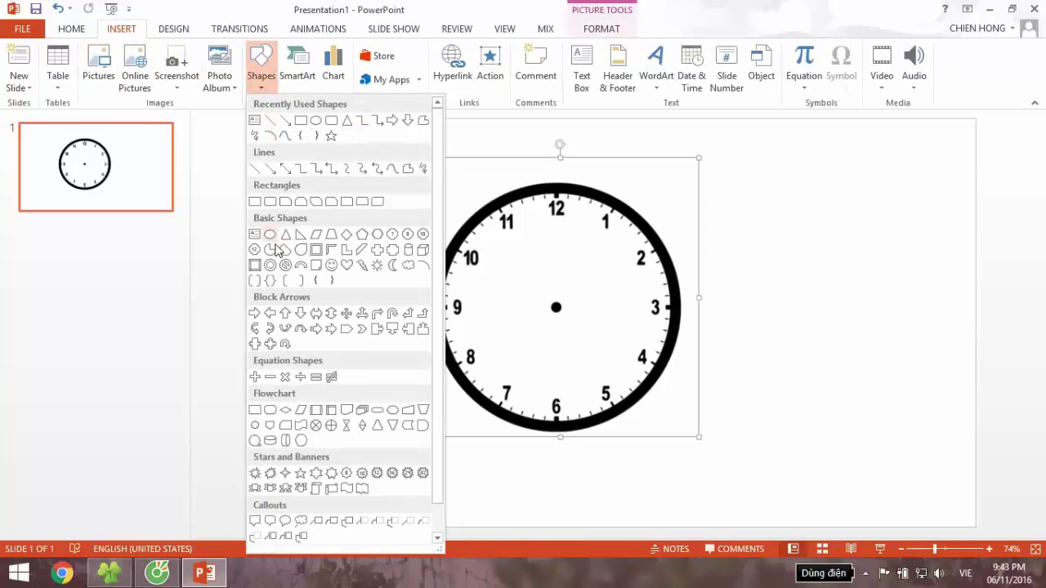
left_click(286, 314)
mouse_move(558, 304)
left_mouse_down()
mouse_move(541, 231)
mouse_move(545, 223)
mouse_move(555, 232)
left_mouse_up()
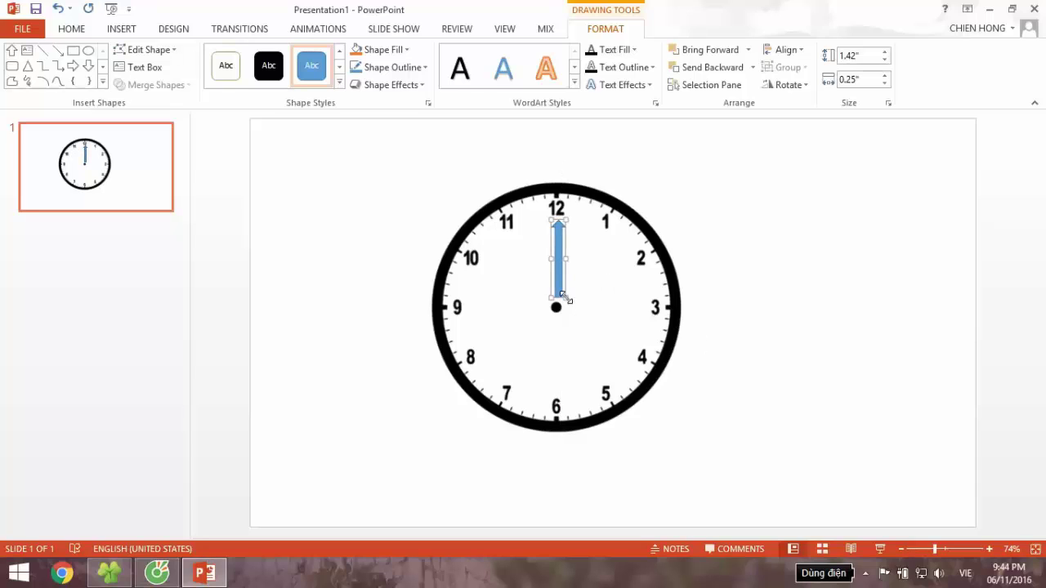
left_click_drag(565, 295, 561, 307)
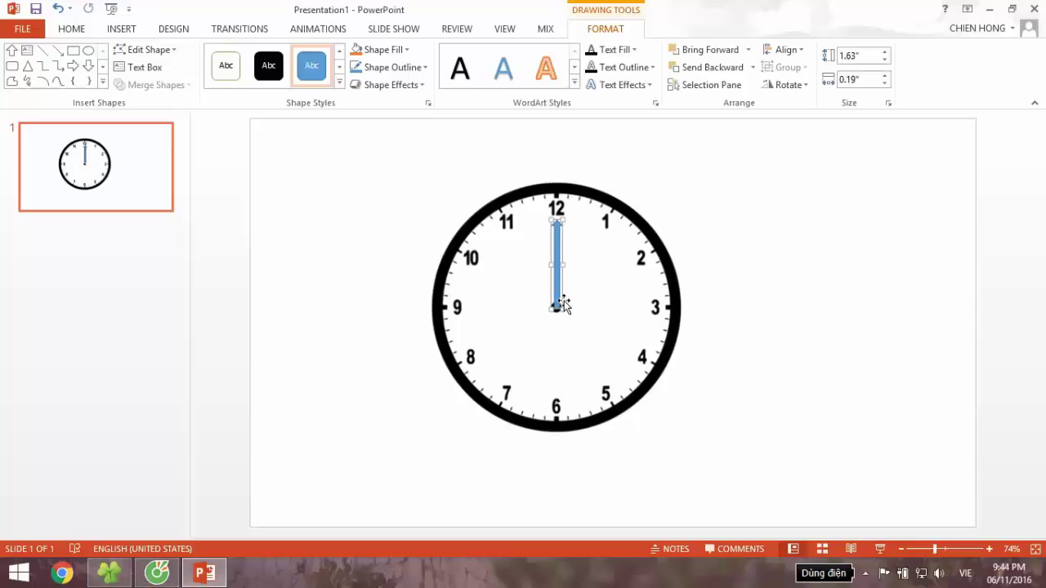
left_click_drag(561, 308, 563, 308)
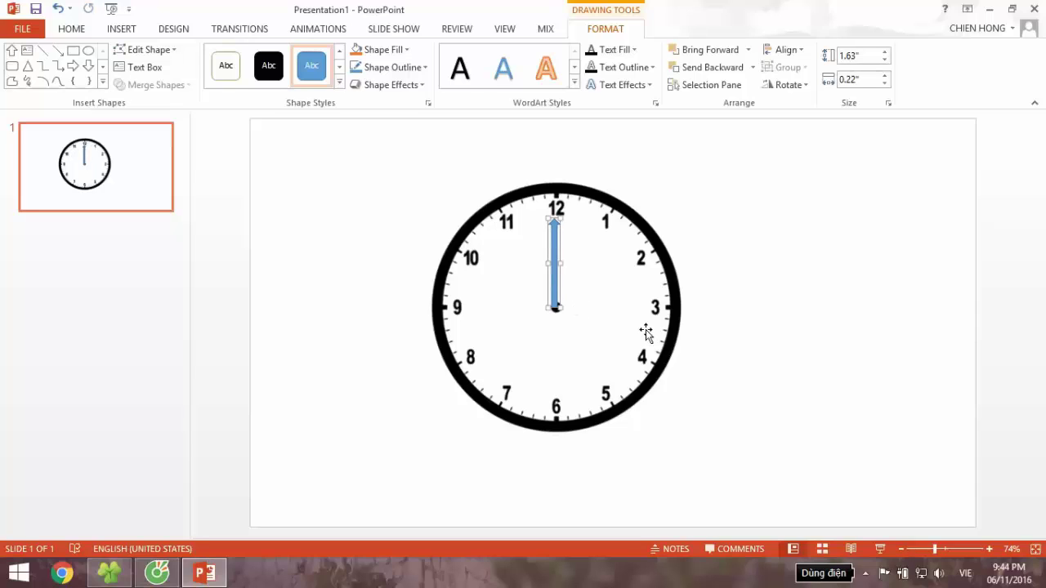
key("ctrl+Left")
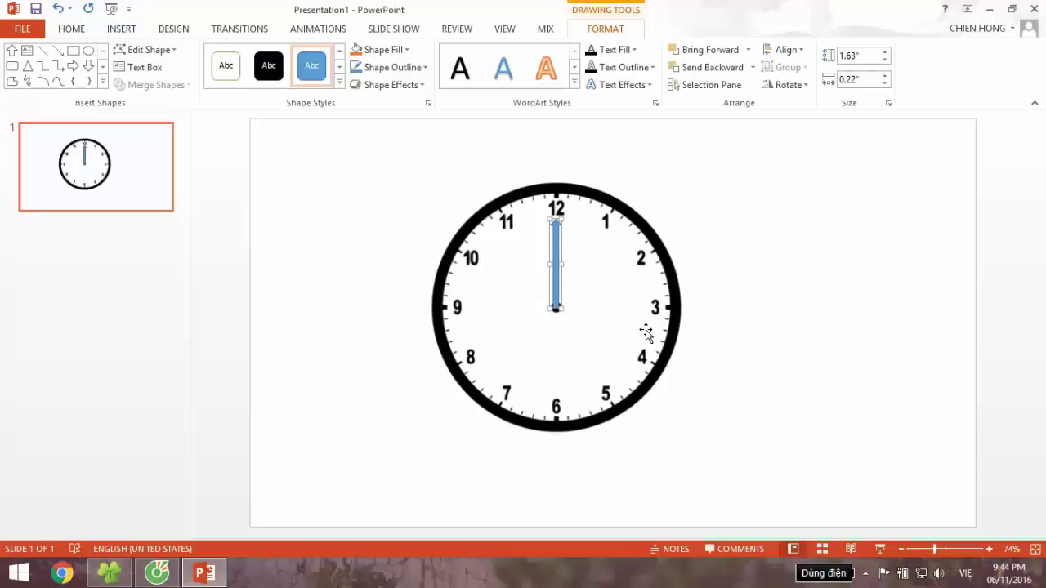
key("ctrl+Right")
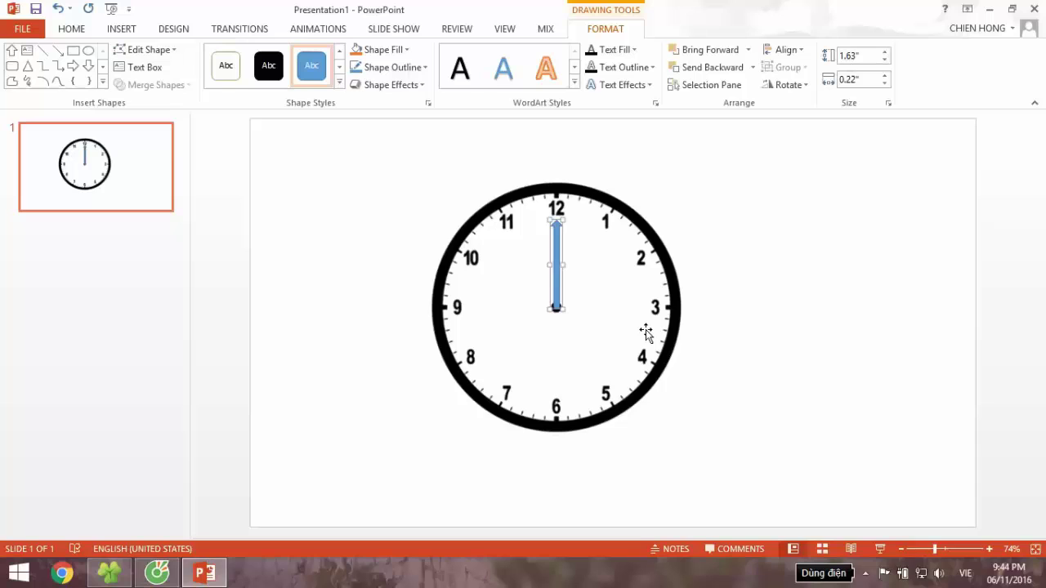
Step: Give the arrow hand the black shape style and set its outline to No Outline
left_click(619, 325)
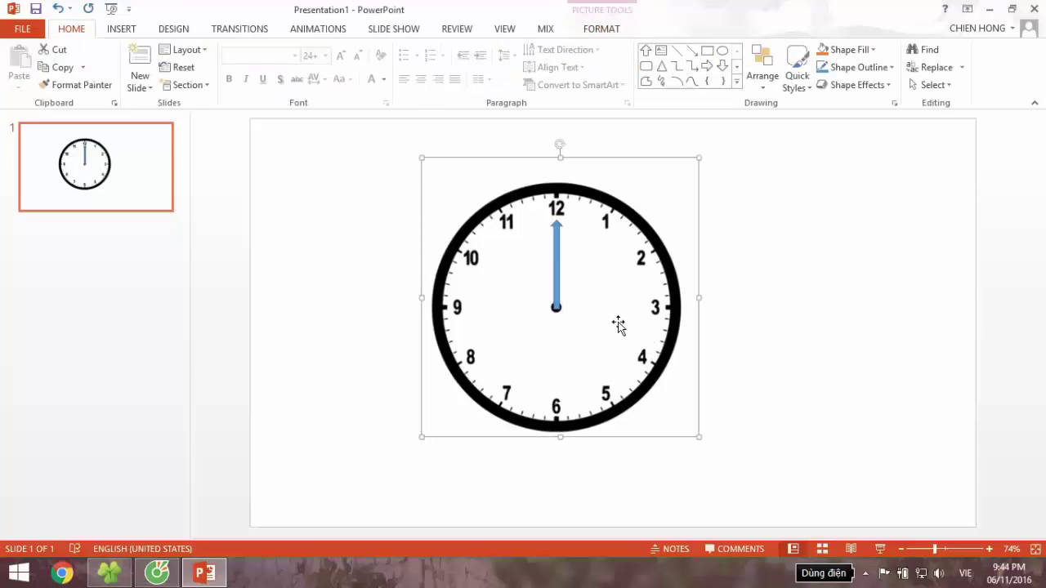
left_click(555, 268)
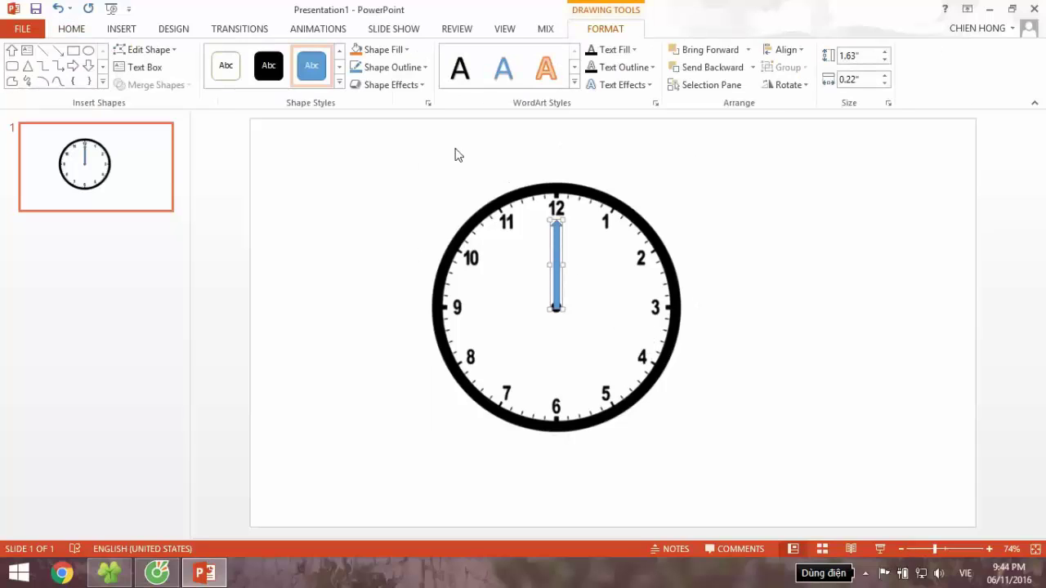
left_click(268, 69)
left_click(576, 256)
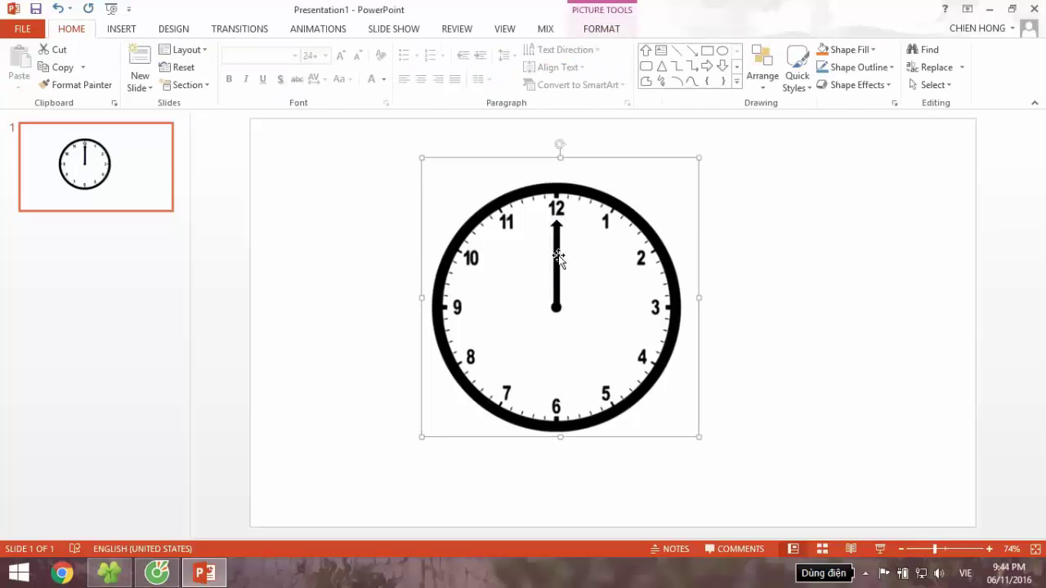
left_click(556, 261)
left_click(396, 72)
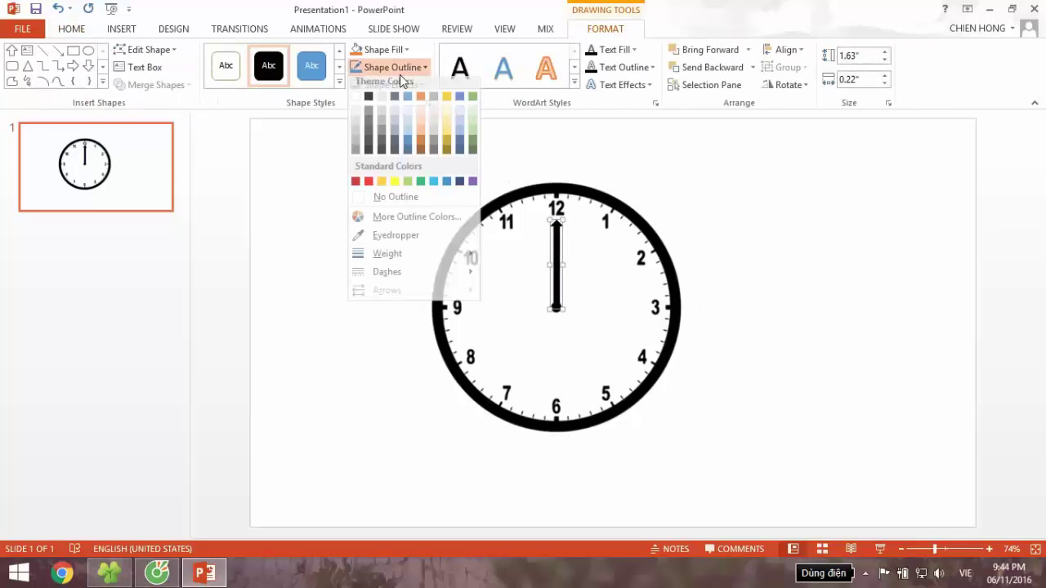
left_click(395, 206)
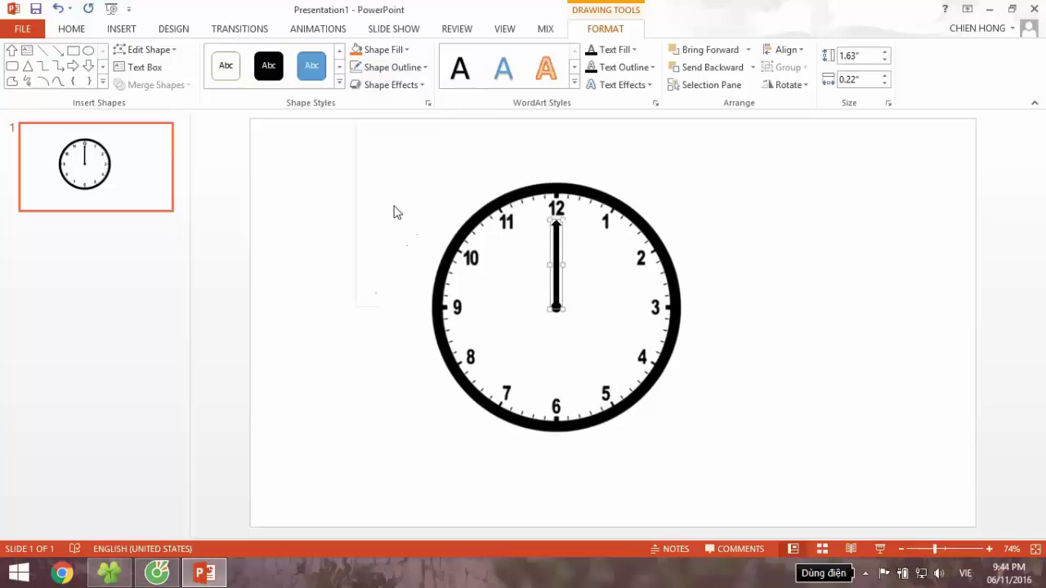
left_click(499, 278)
left_click(130, 31)
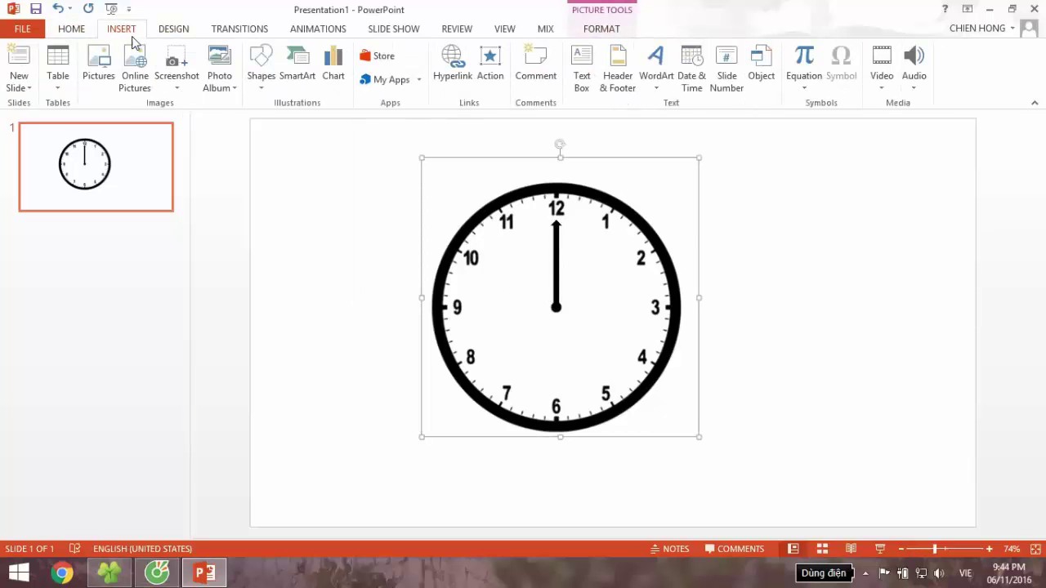
Step: Draw a 1.52" by 0.11" rectangle from the centre to 6, white fill, no outline
left_click(260, 81)
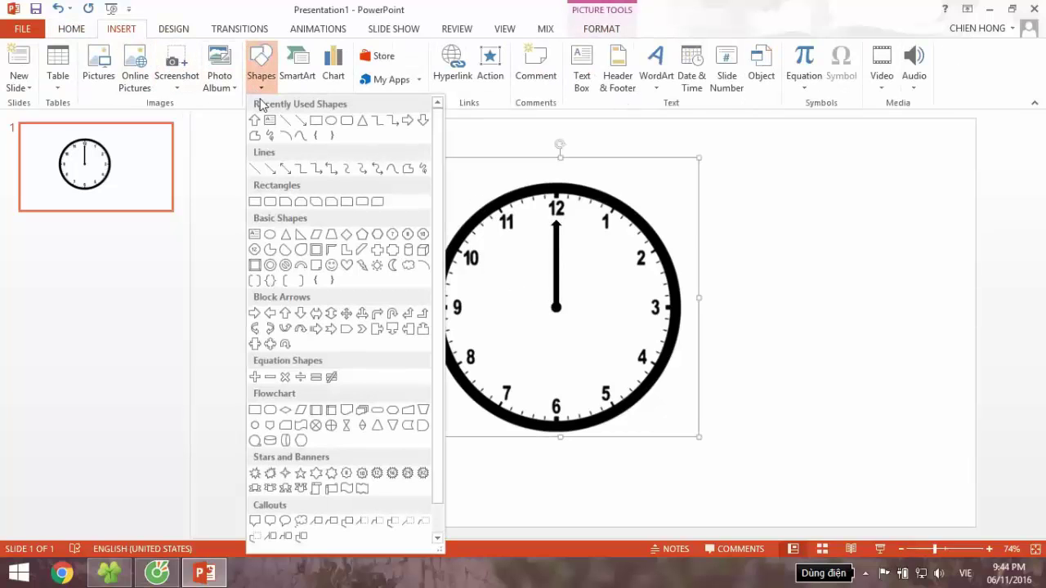
left_click(317, 121)
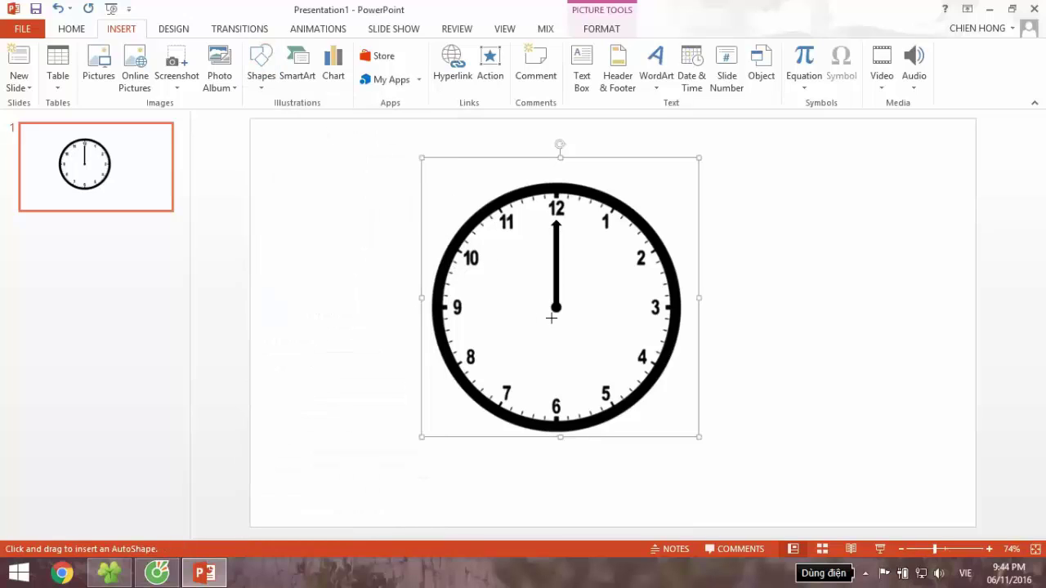
mouse_move(555, 312)
left_mouse_down()
mouse_move(559, 393)
mouse_move(557, 374)
left_mouse_up()
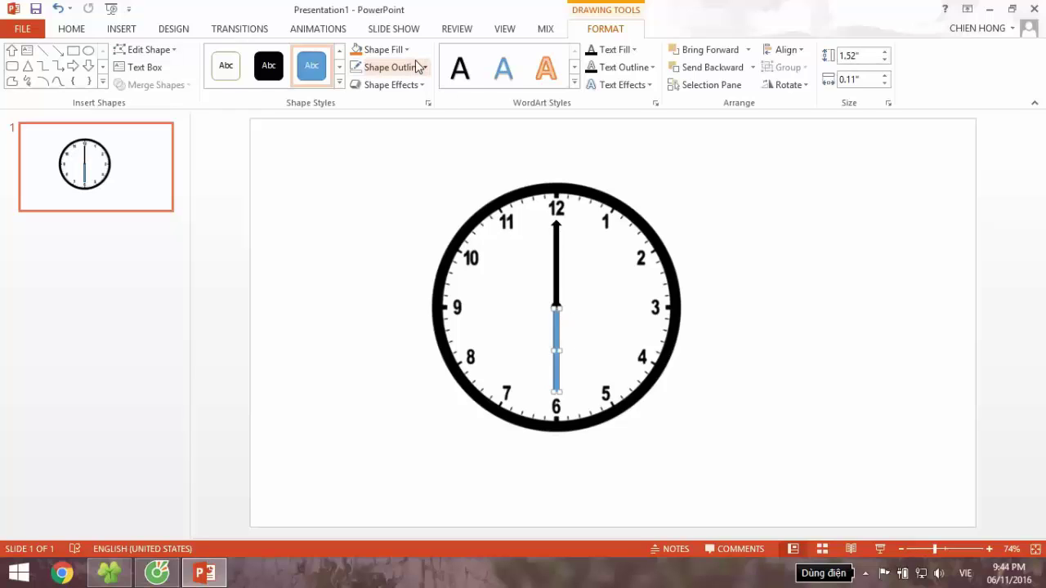
left_click(382, 50)
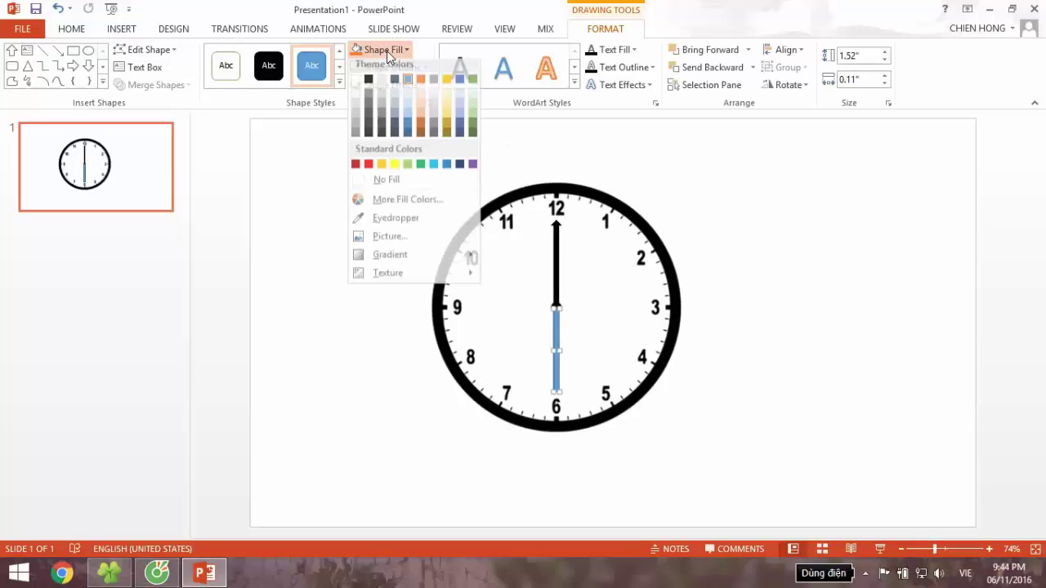
left_click(359, 75)
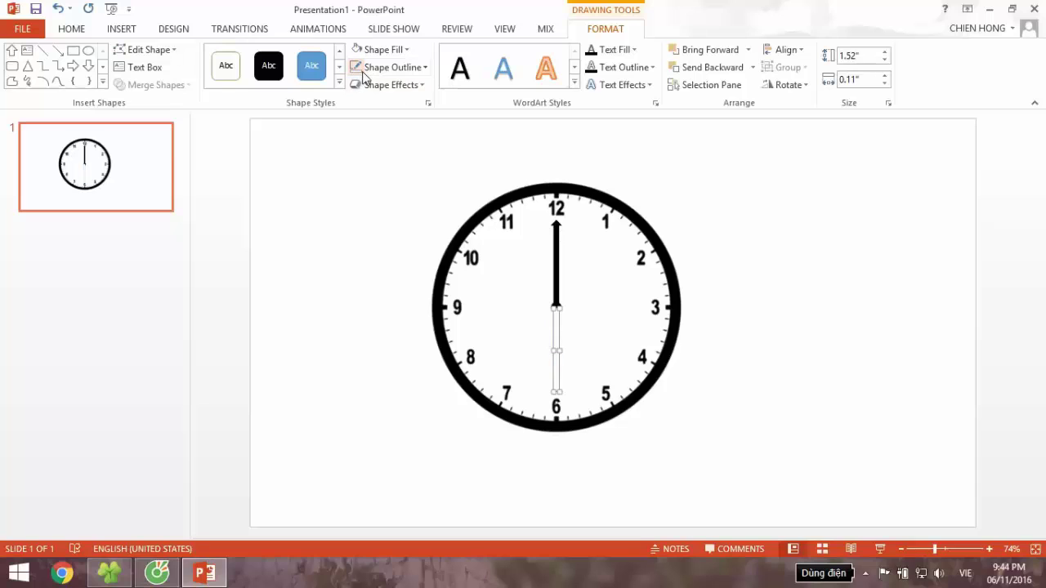
left_click(370, 70)
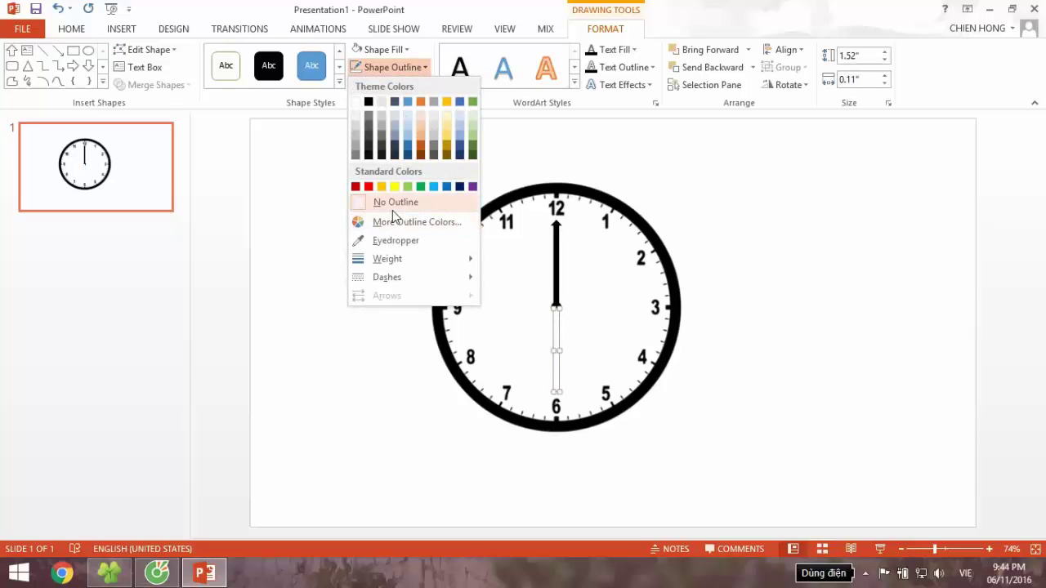
left_click(391, 206)
left_click(594, 316)
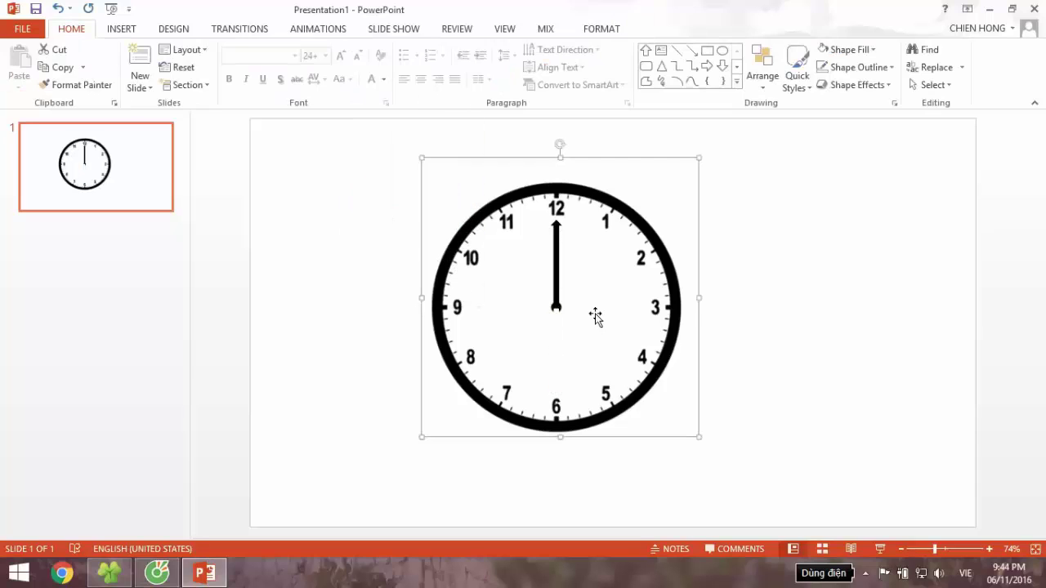
Step: Group the black arrow and the white lower rectangle into one 3.15" by 0.22" hand
left_click(555, 296)
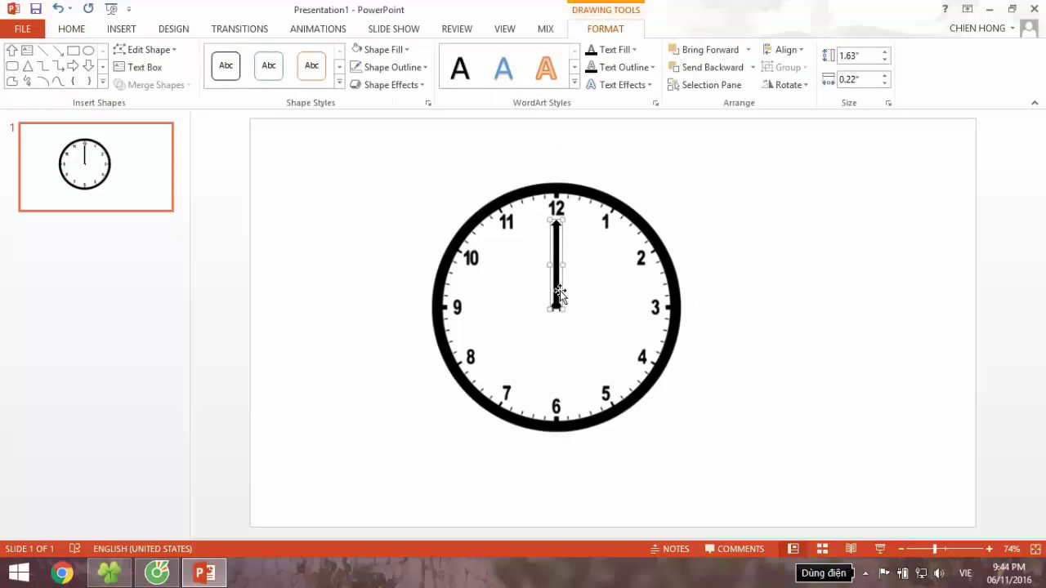
left_click(563, 335)
left_click(558, 332)
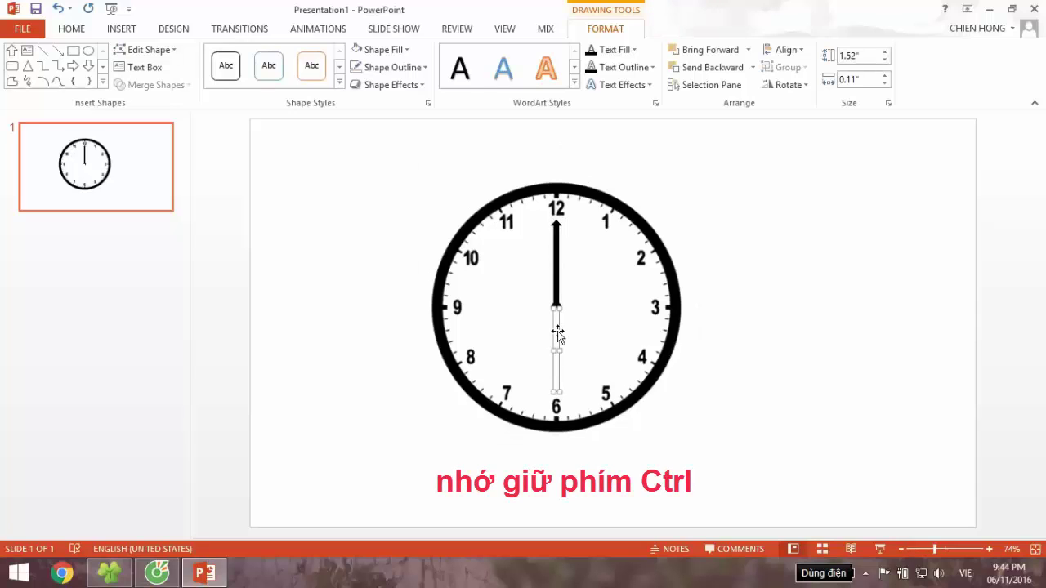
left_click(557, 298, "ctrl")
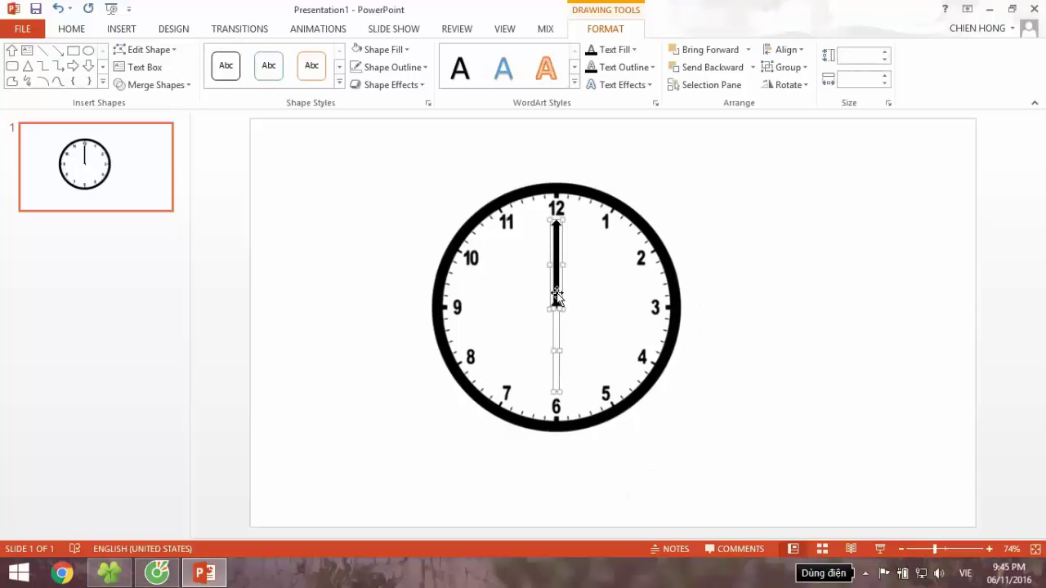
right_click(557, 299)
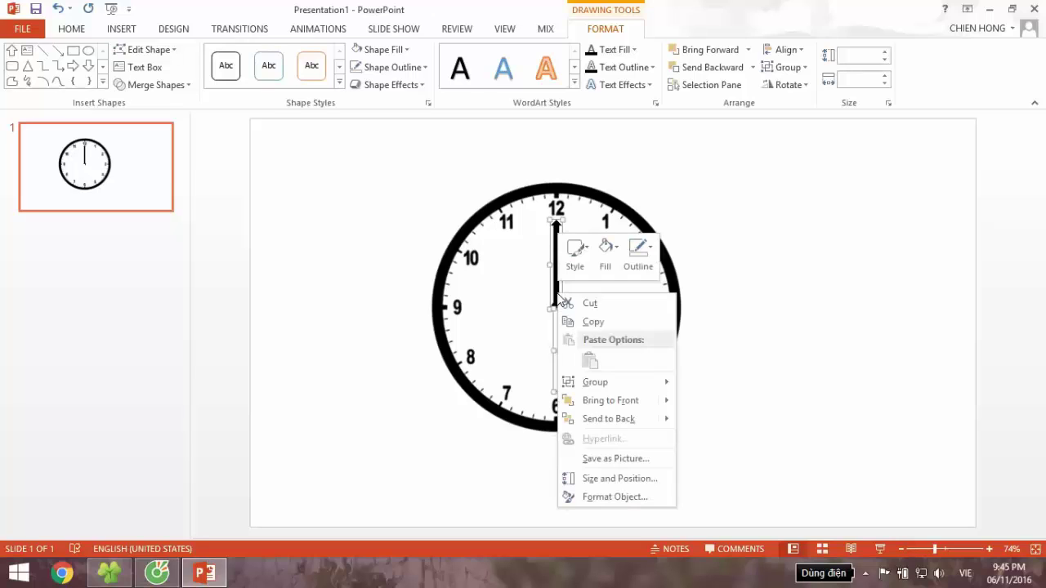
mouse_move(640, 382)
left_click(687, 389)
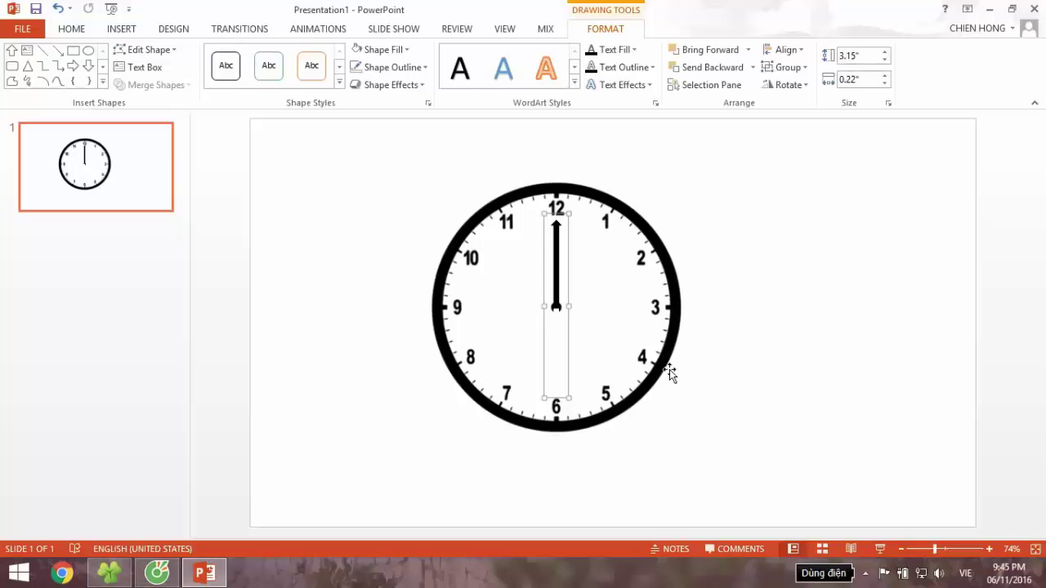
Step: Draw a 0.35" circle over the clock's centre and give it the black shape style
left_click(621, 315)
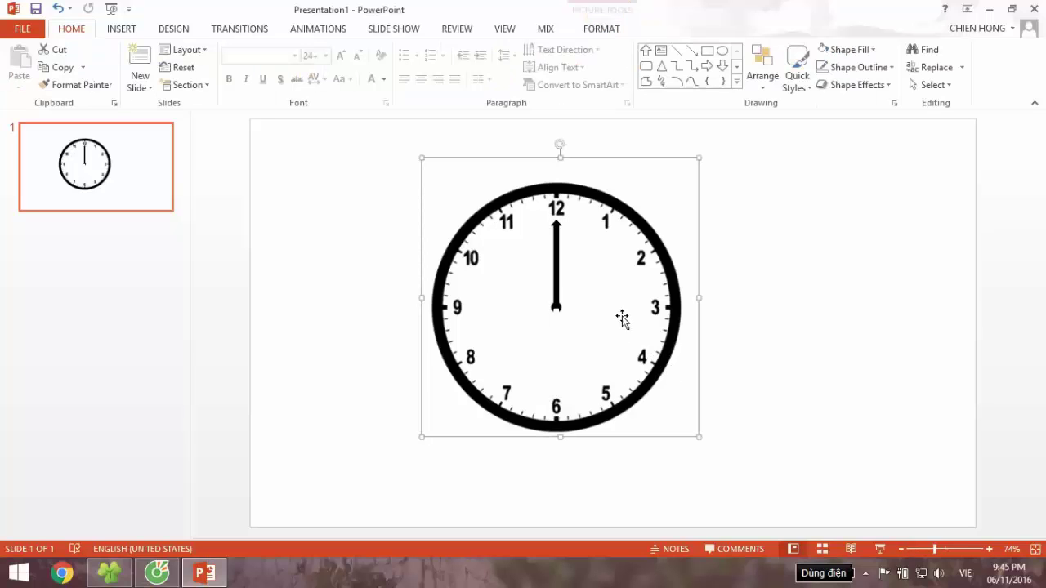
left_click(121, 29)
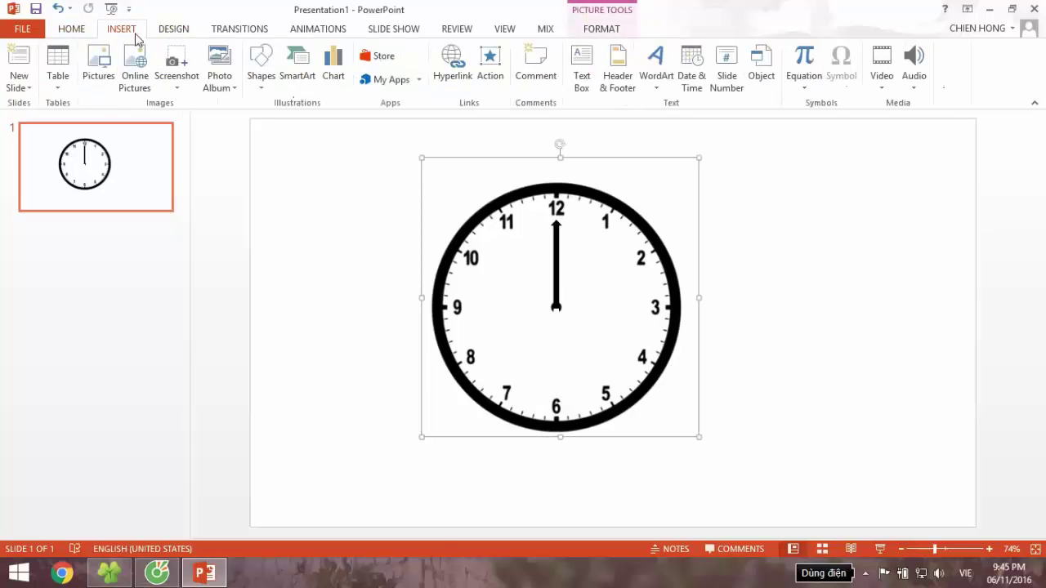
left_click(262, 66)
left_click(270, 234)
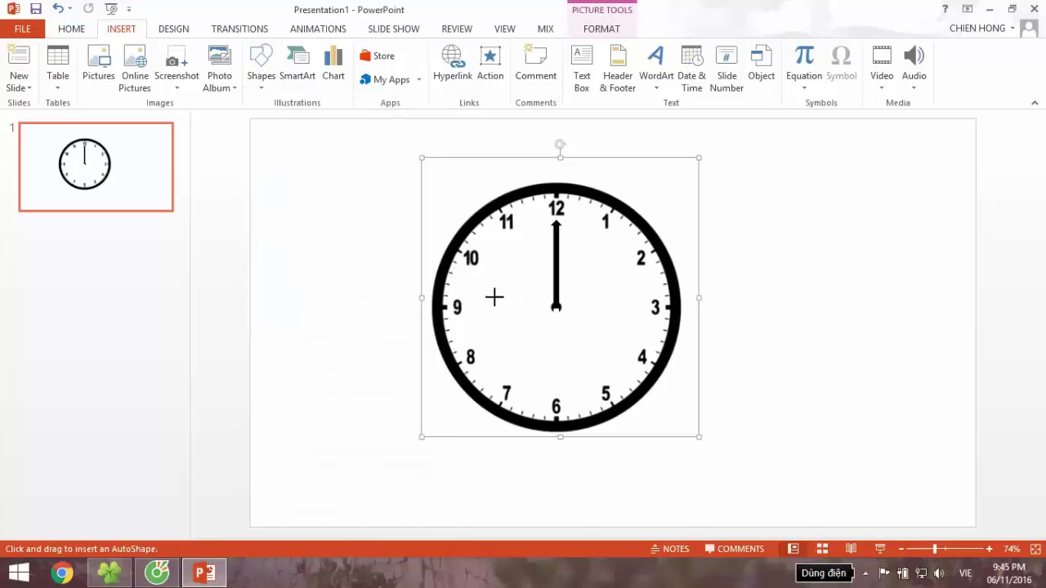
left_click_drag(503, 305, 558, 308)
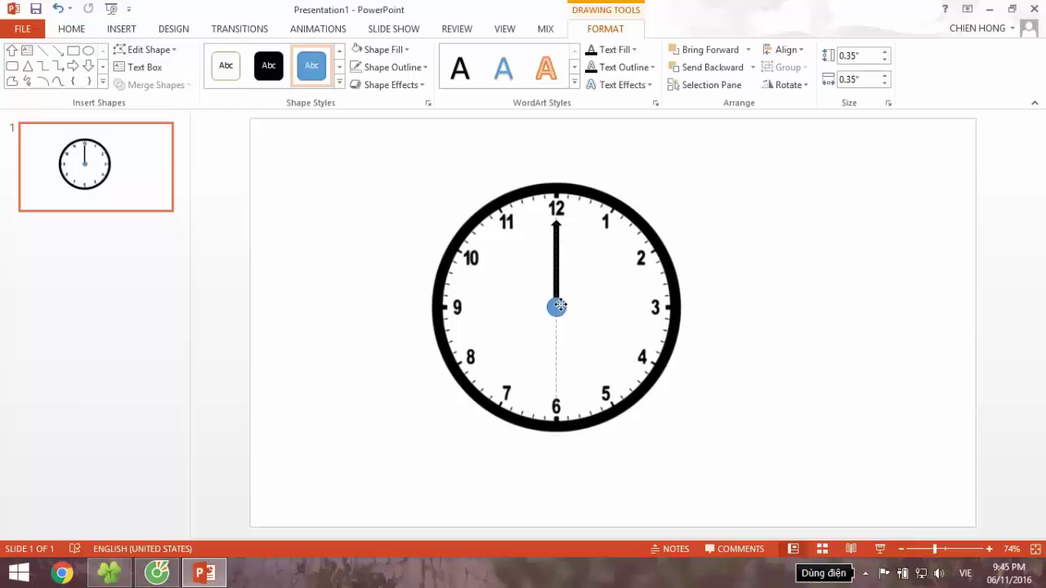
left_click_drag(560, 305, 557, 305)
left_click(266, 67)
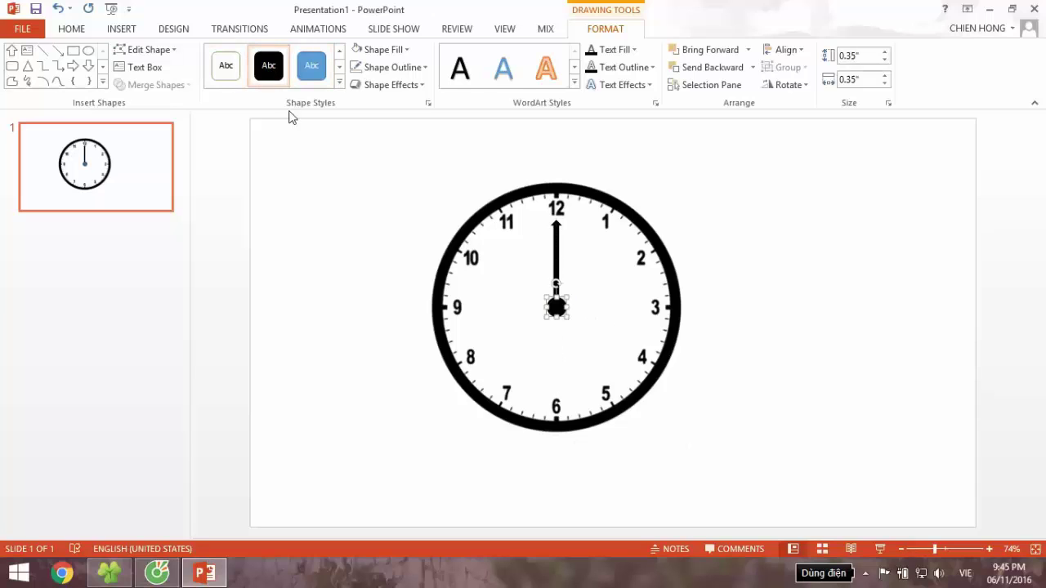
left_click(535, 291)
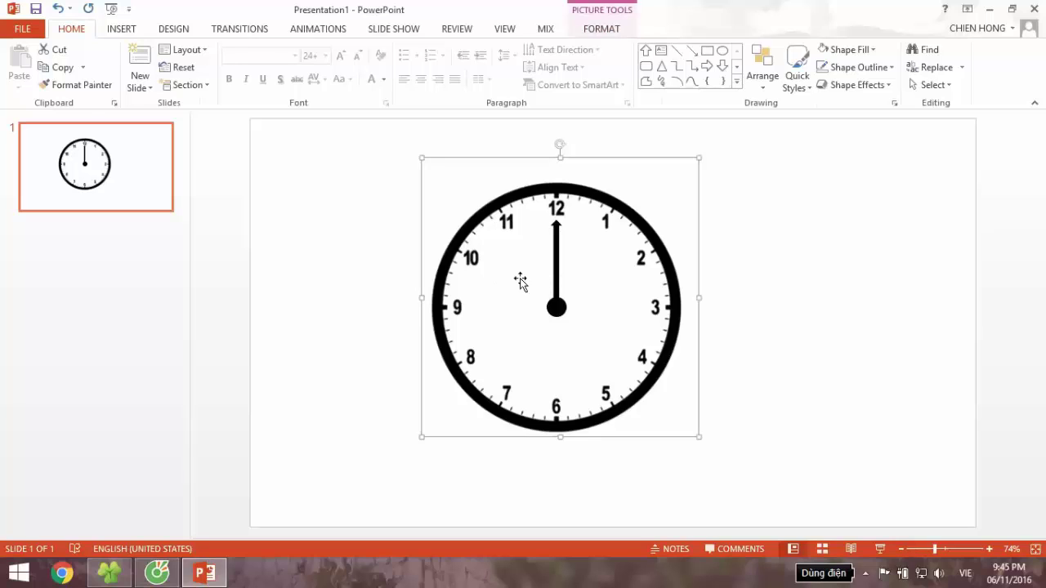
left_click(558, 270)
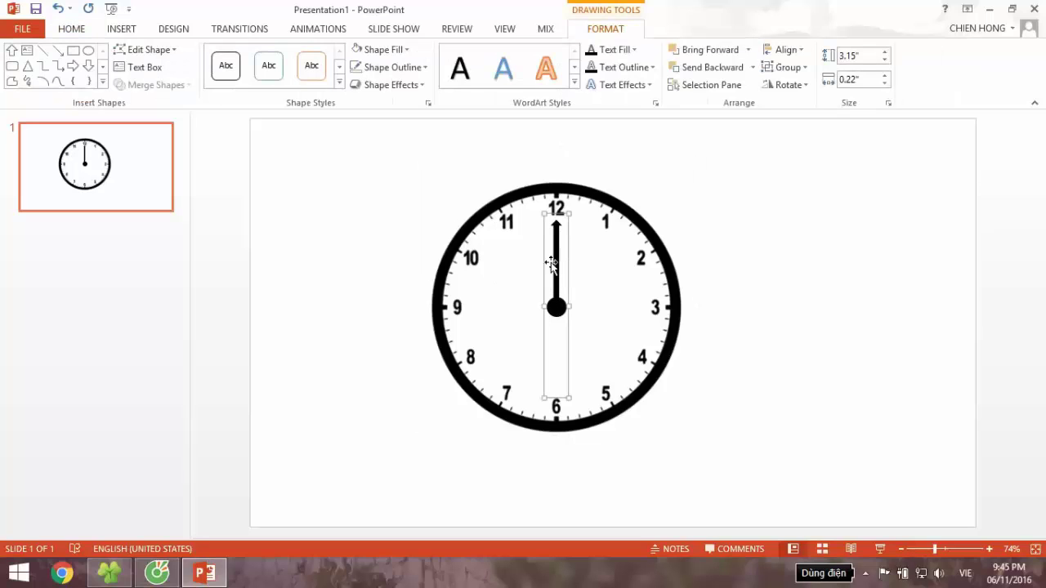
Step: Apply the Spin emphasis animation to the clock hand, giving it a 2-second duration
left_click(329, 30)
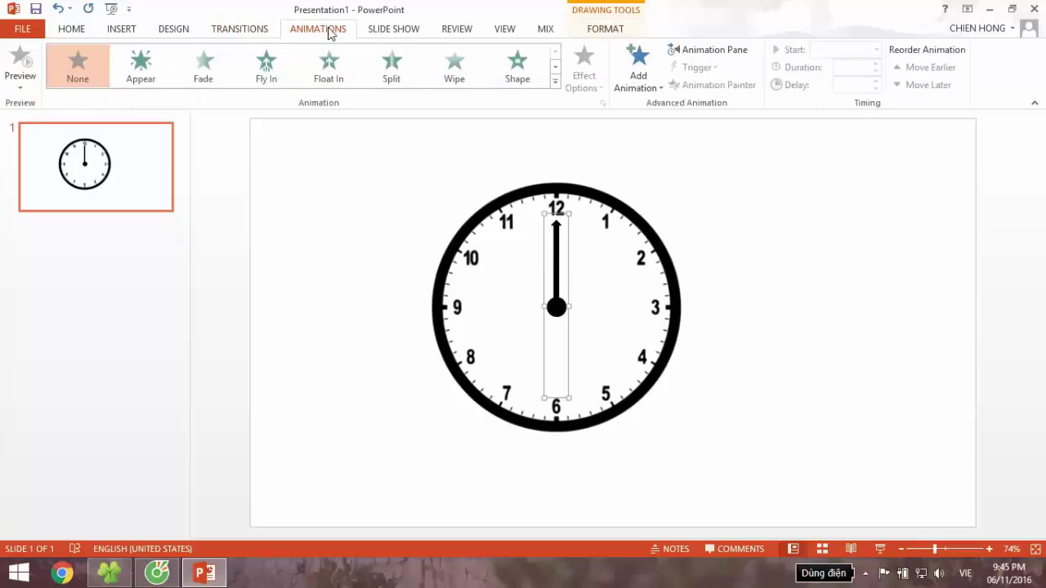
left_click(555, 82)
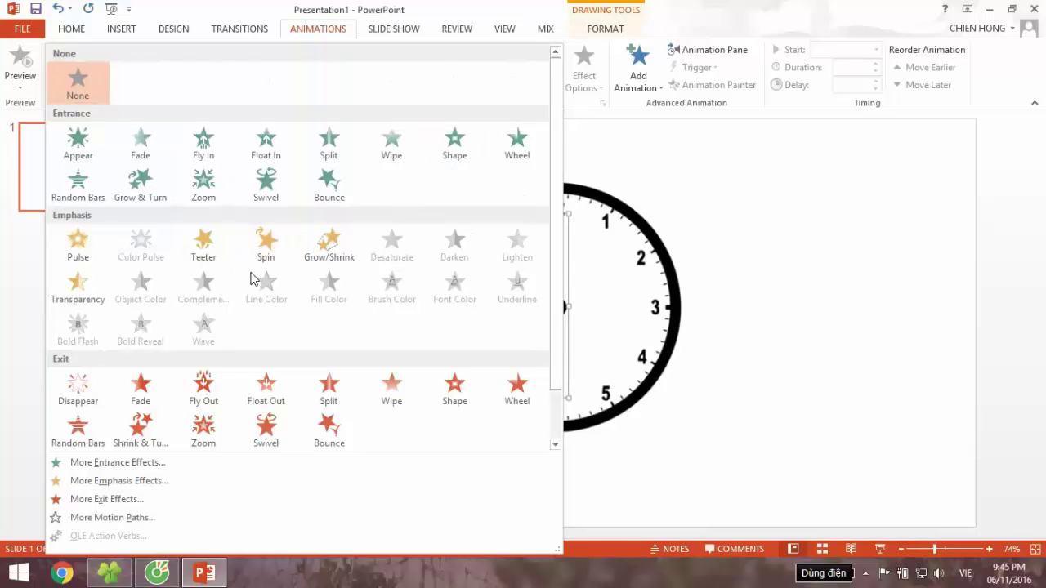
left_click(267, 253)
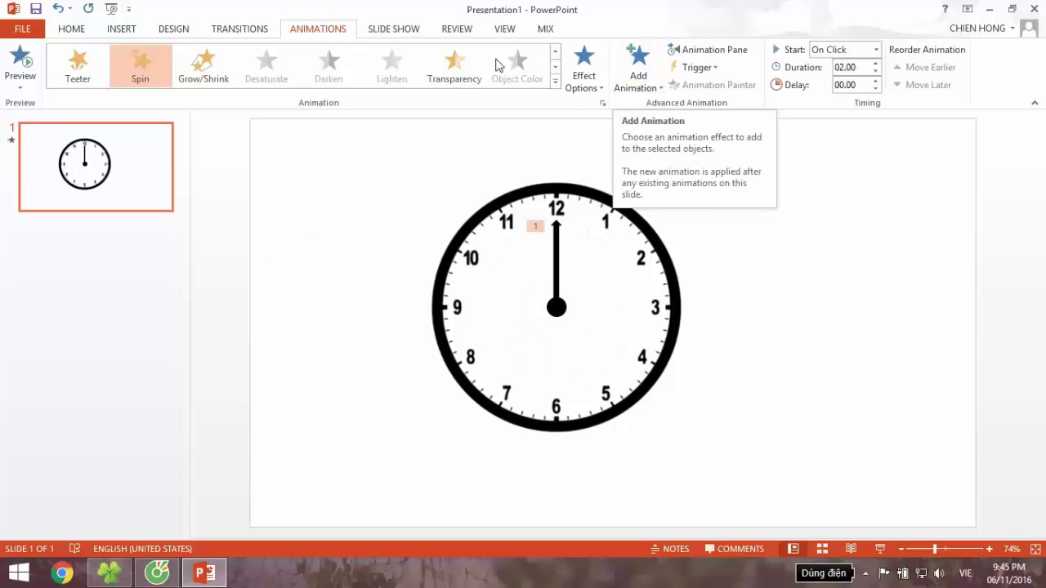
Step: Open the Animation Pane and add Spin animations to the hand until twelve Spin entries exist
left_click(735, 49)
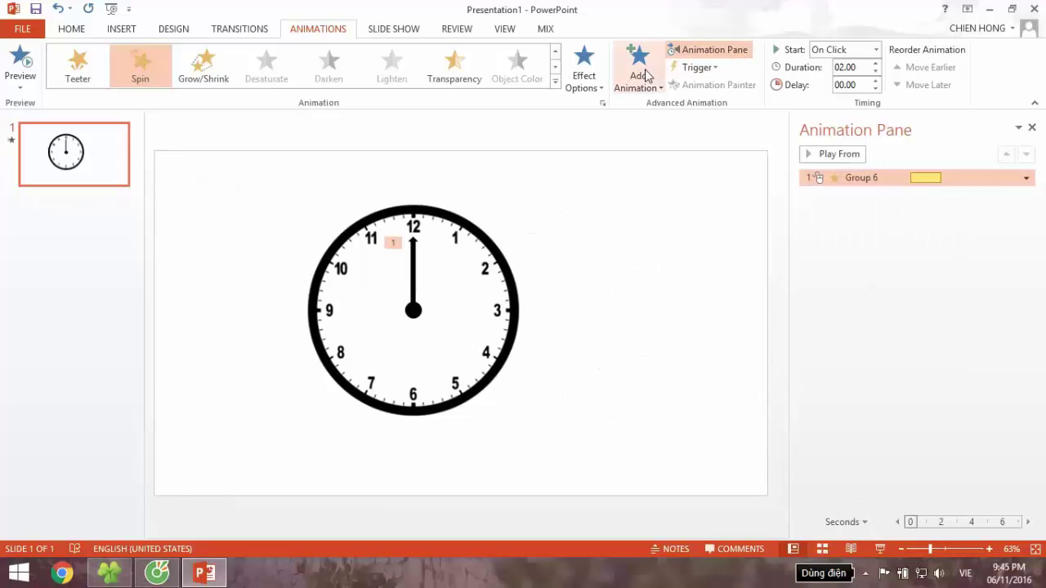
left_click(412, 278)
left_click(639, 78)
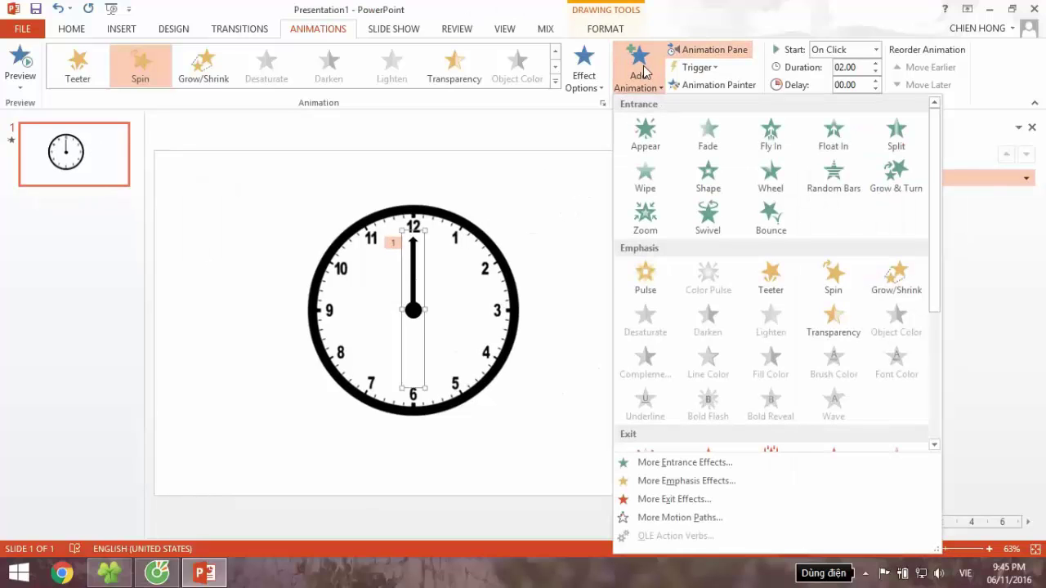
left_click(829, 278)
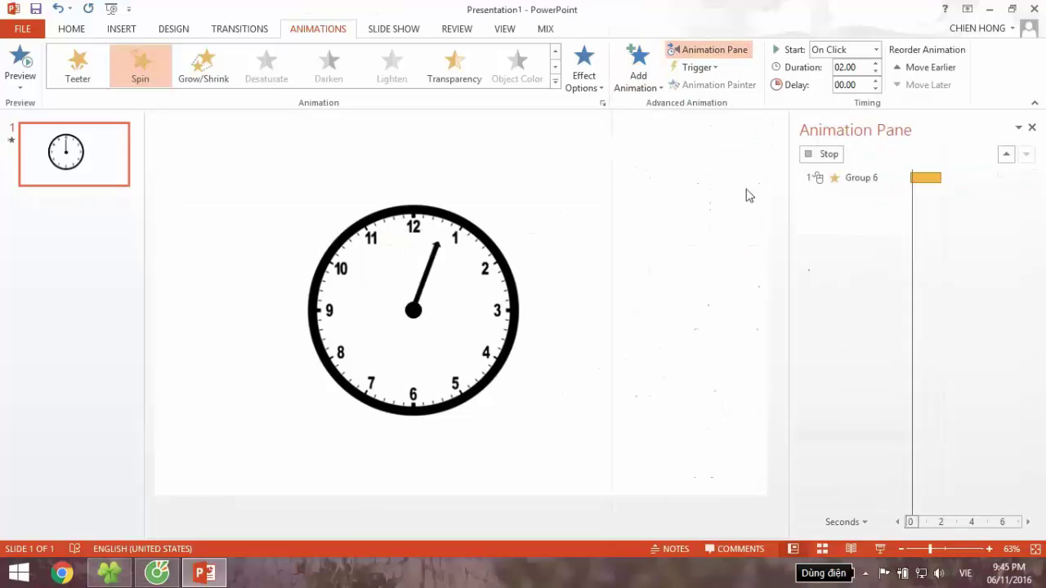
left_click(639, 62)
left_click(832, 272)
left_click(643, 66)
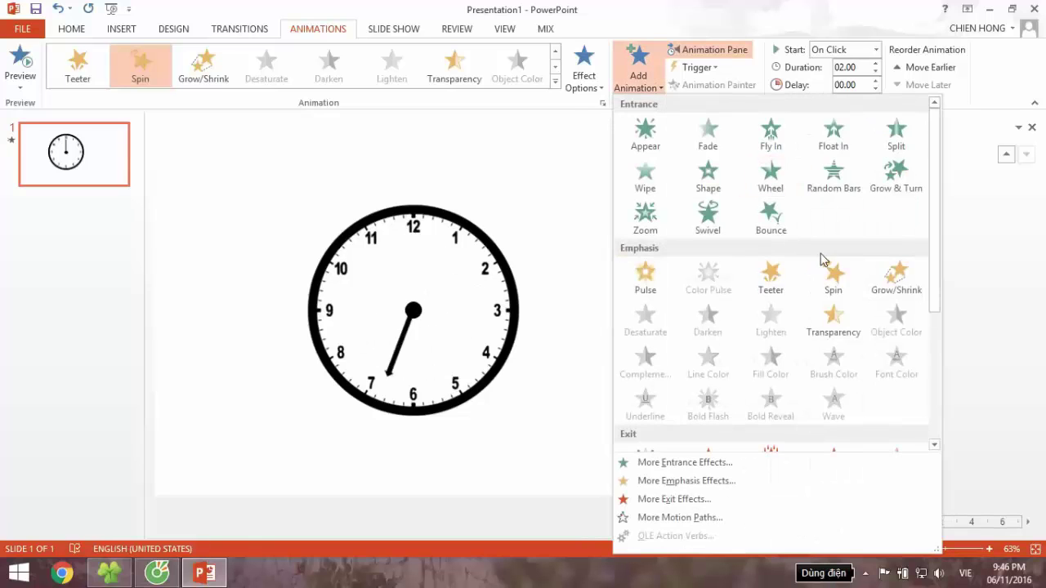
left_click(832, 276)
left_click(638, 66)
left_click(830, 281)
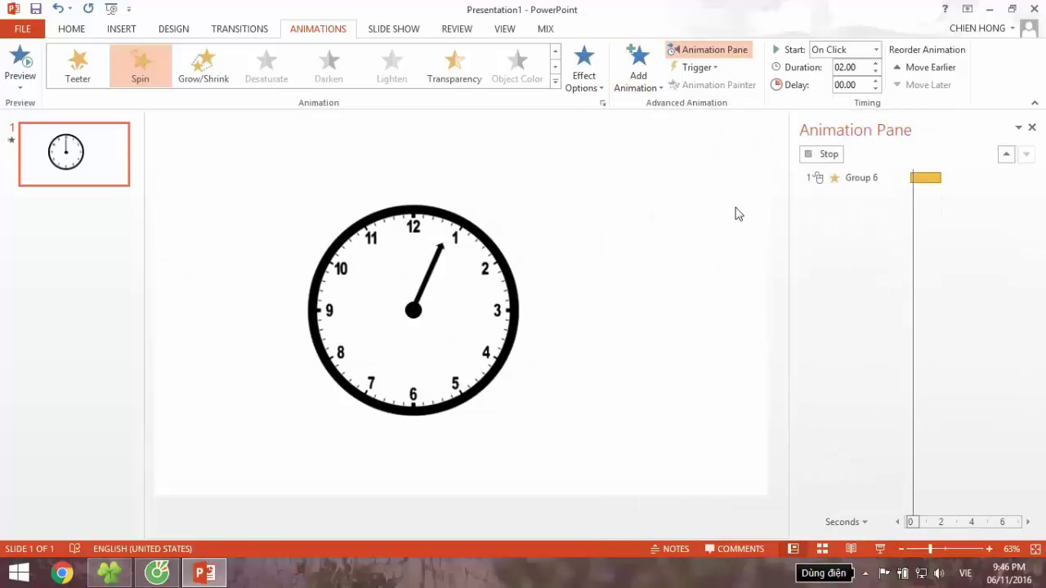
left_click(636, 82)
left_click(830, 282)
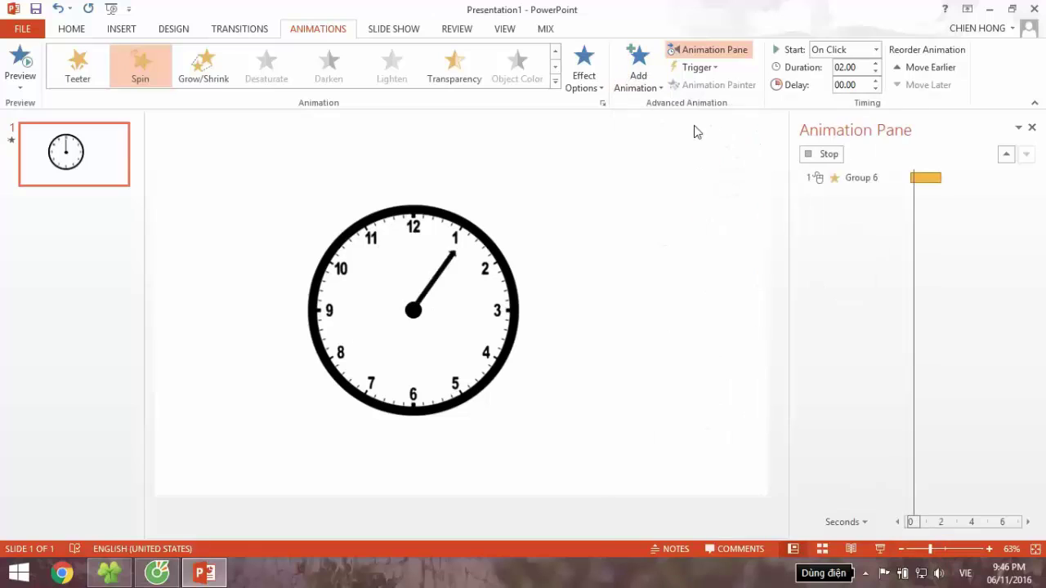
left_click(636, 72)
left_click(826, 276)
left_click(662, 88)
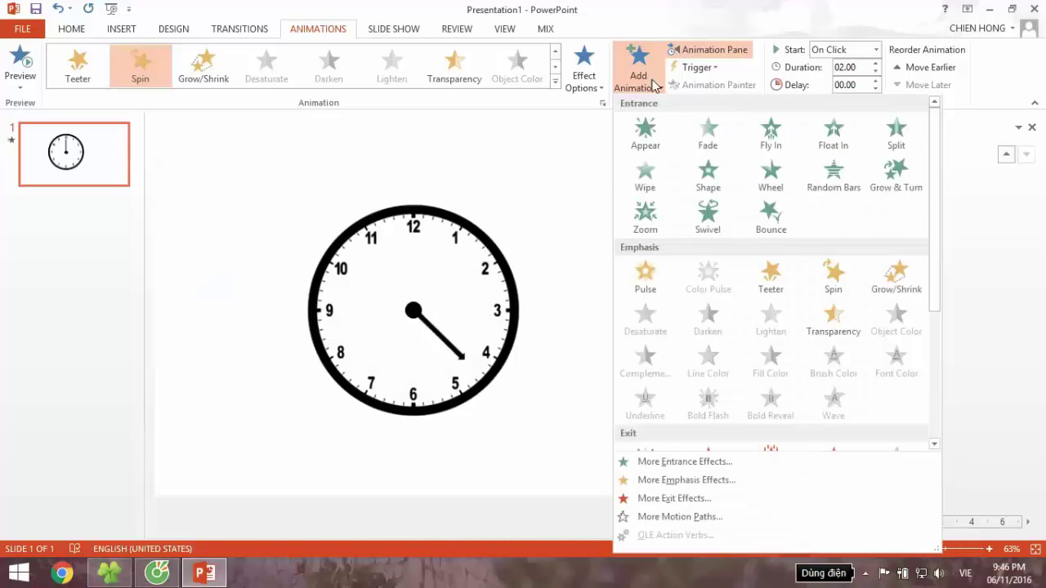
left_click(813, 282)
left_click(637, 74)
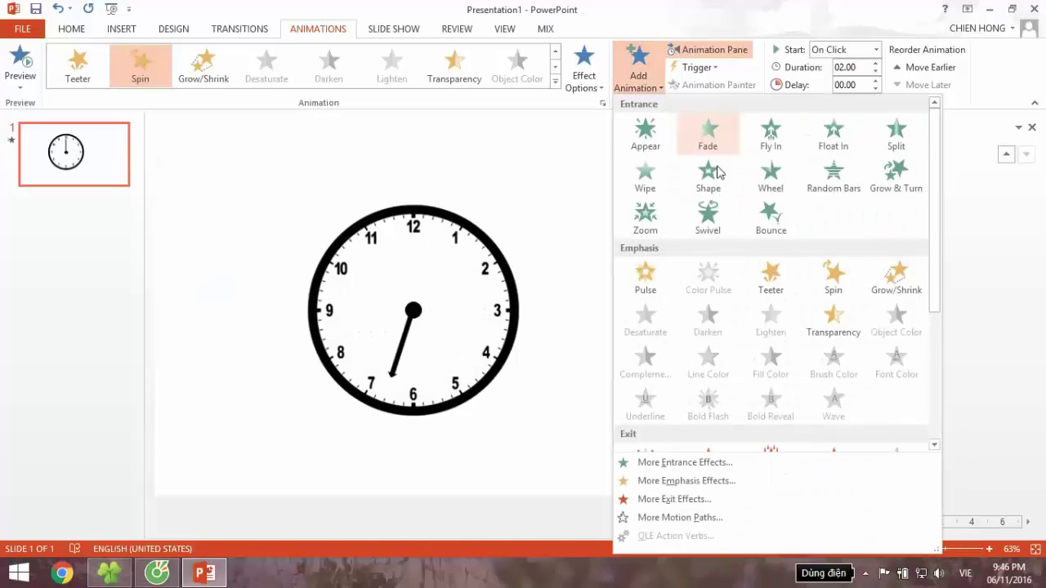
left_click(829, 278)
left_click(650, 66)
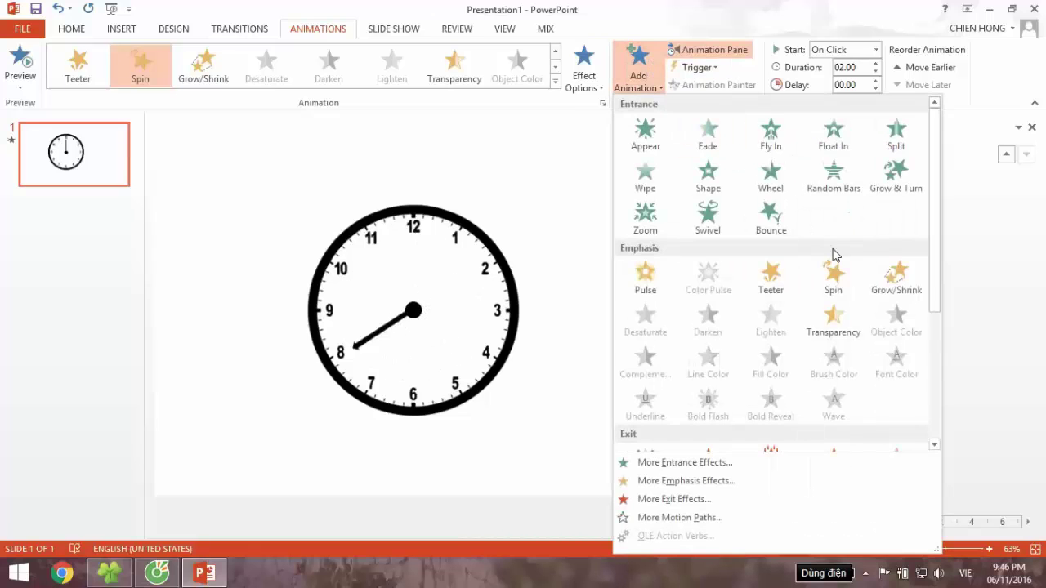
left_click(830, 278)
left_click(639, 72)
left_click(828, 262)
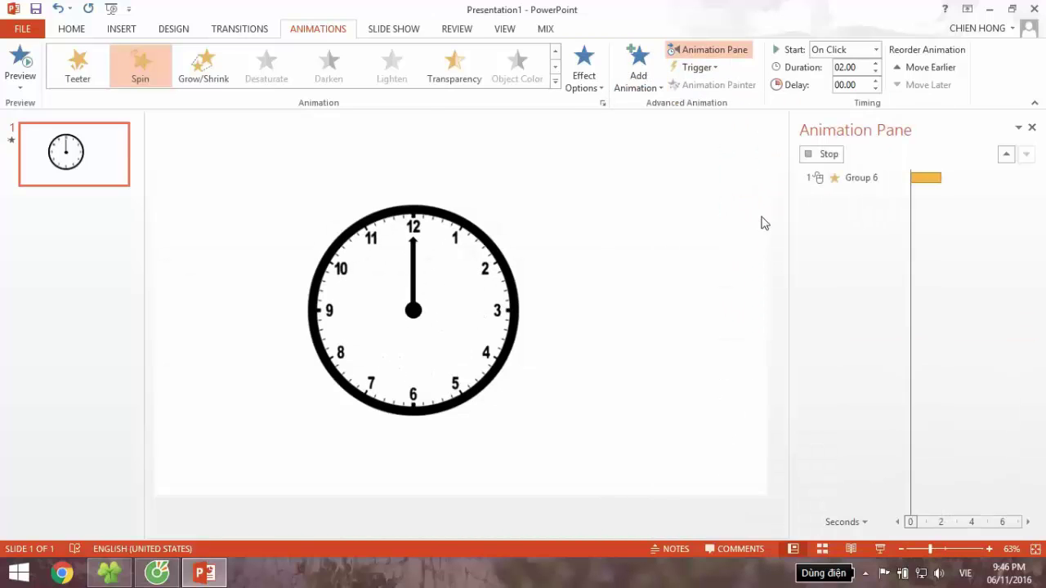
left_click(637, 67)
left_click(816, 282)
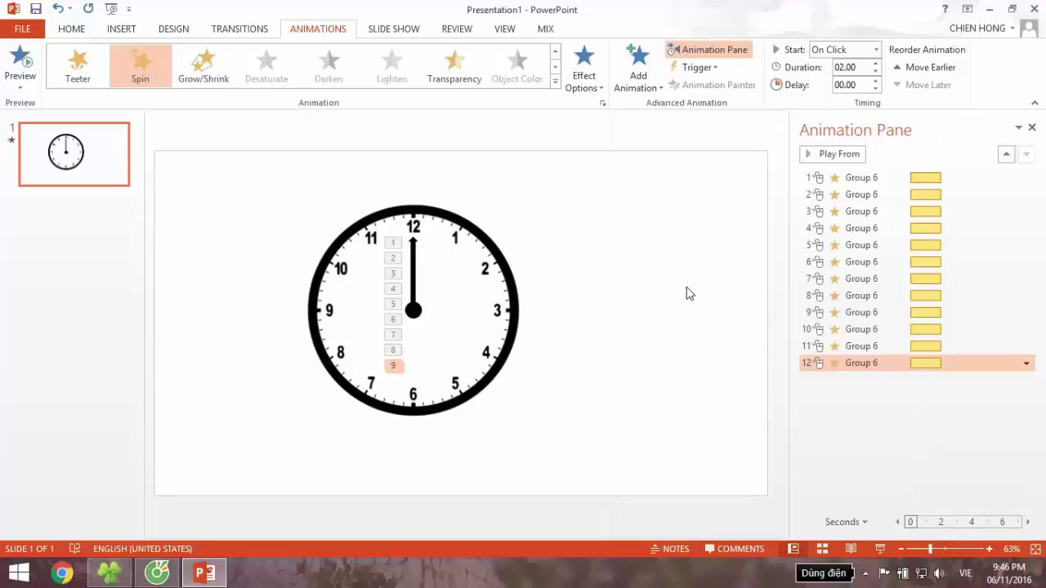
Step: Select all twelve Spin animations and set their Duration to 01.00 and Delay to 00.20
left_click(876, 178)
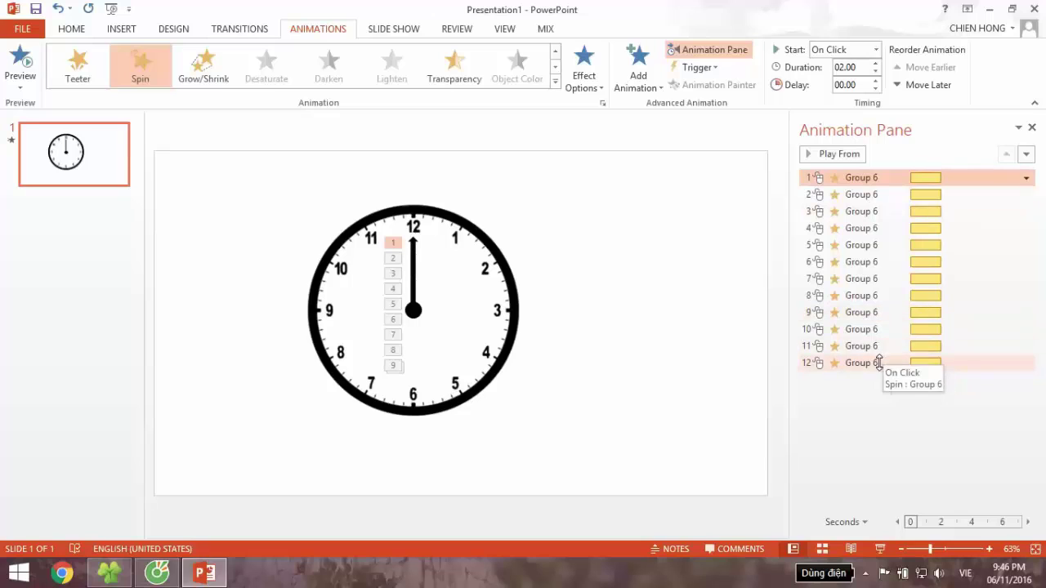
left_click(850, 363, "shift")
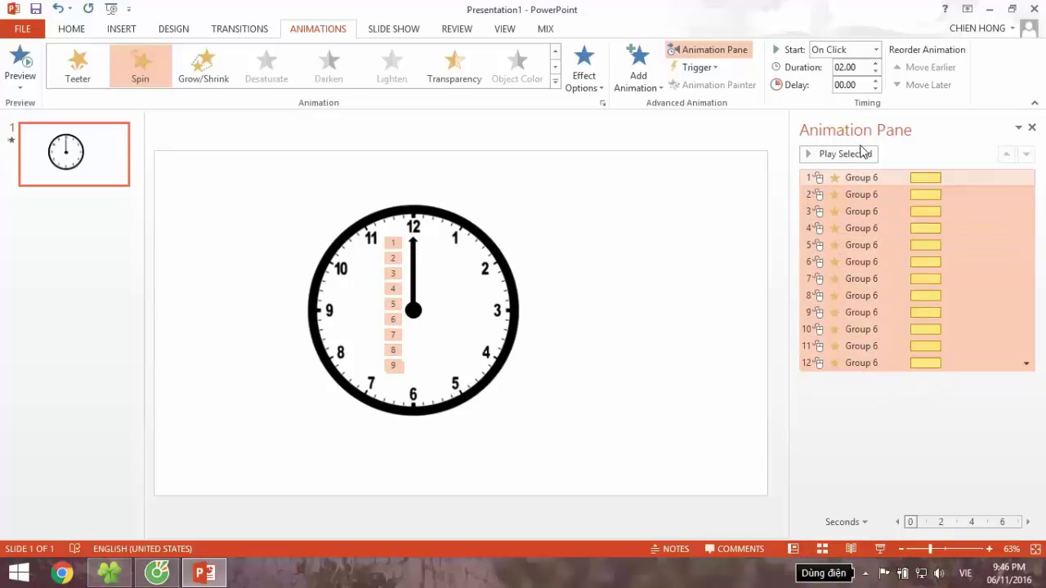
double_click(858, 67)
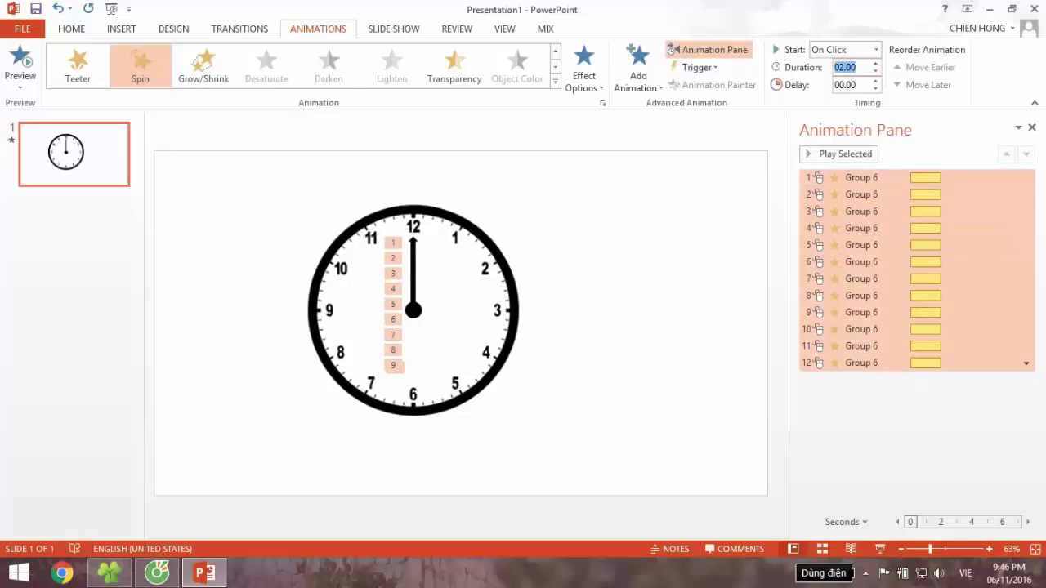
type("1")
double_click(857, 84)
type("00.2")
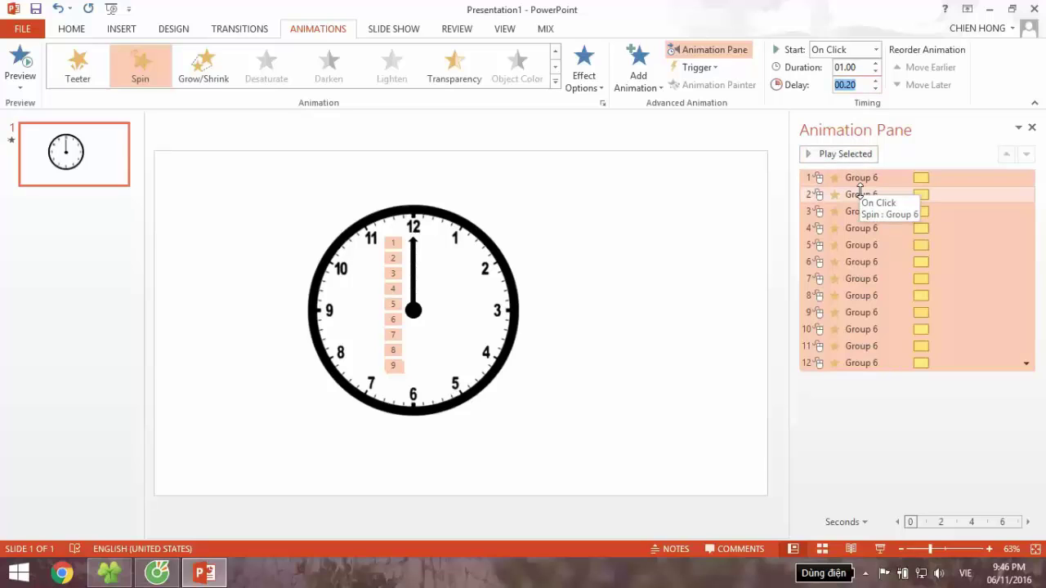
Step: Change the Spin amount of the selected animations to a custom 30° clockwise
right_click(889, 199)
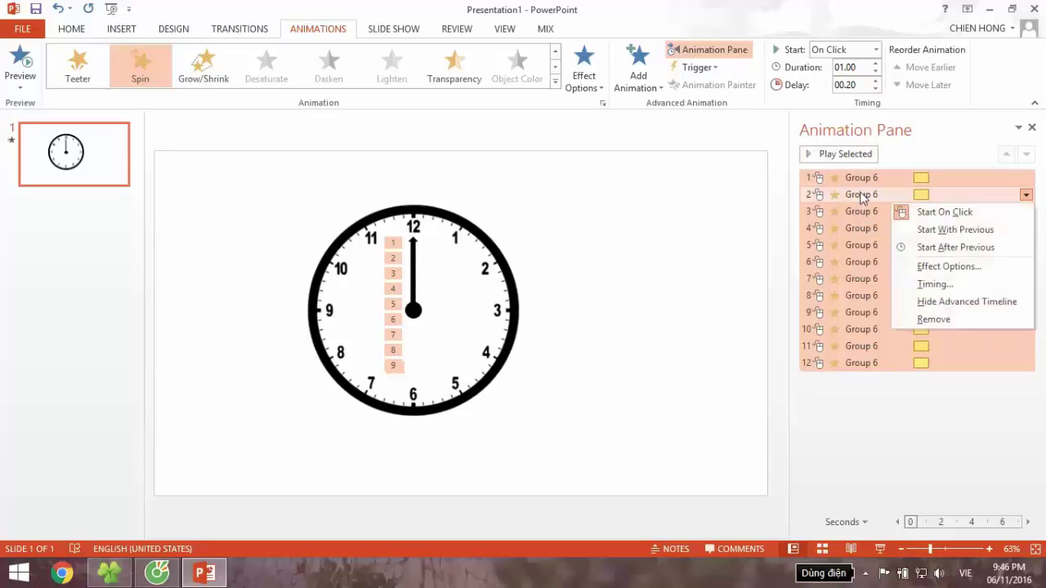
left_click(917, 268)
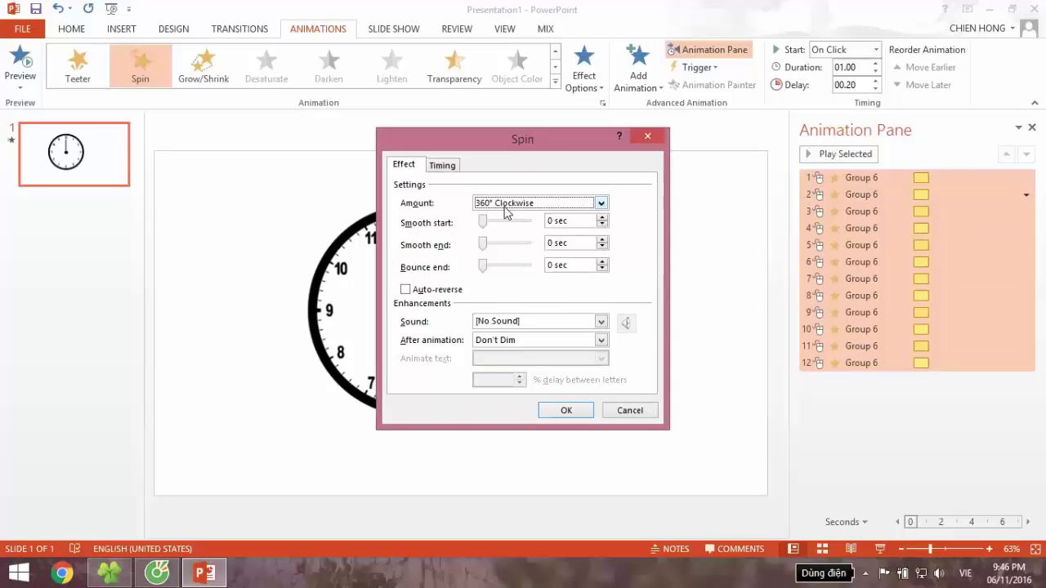
left_click(505, 206)
left_click(553, 291)
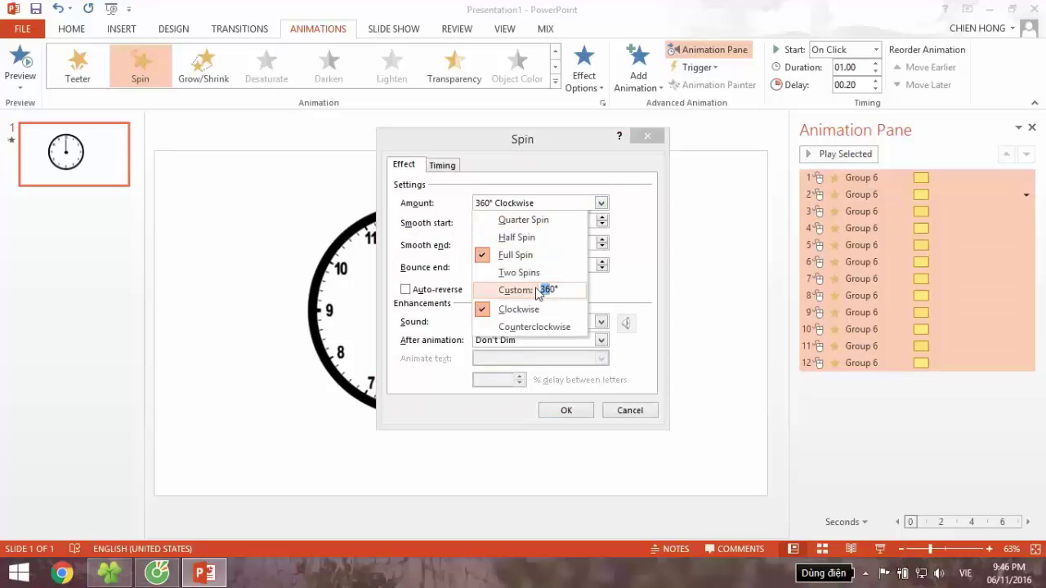
left_click(572, 413)
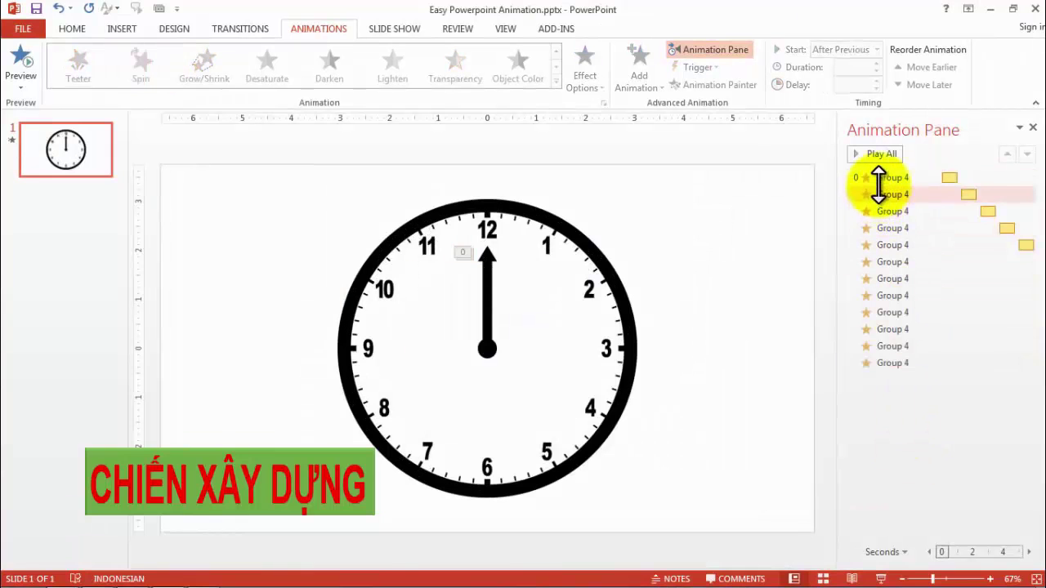
Step: Preview the Group 4 spin sequence with Play All, then run the clock slide full-screen
left_click(872, 152)
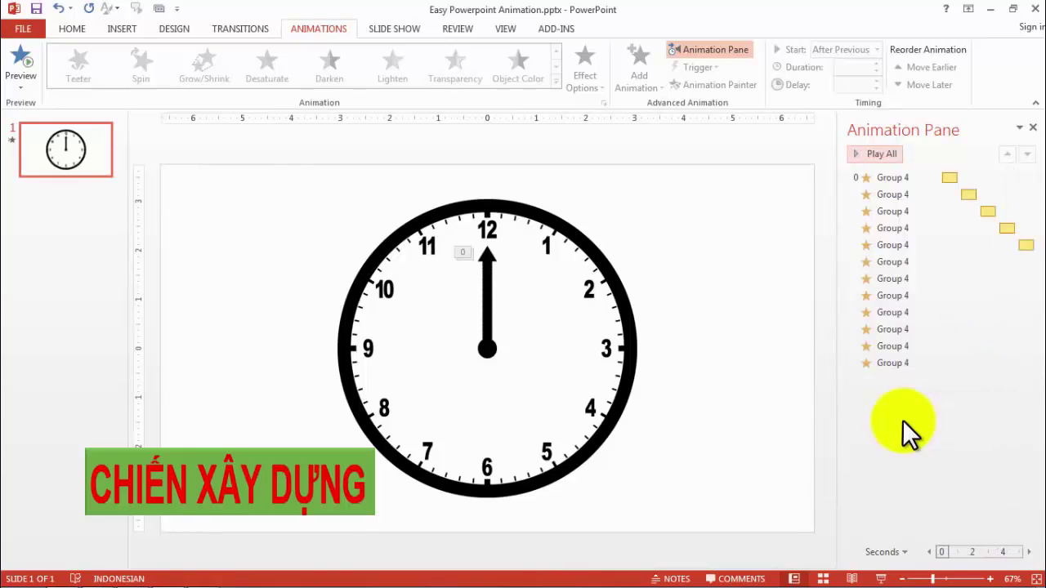
left_click(881, 578)
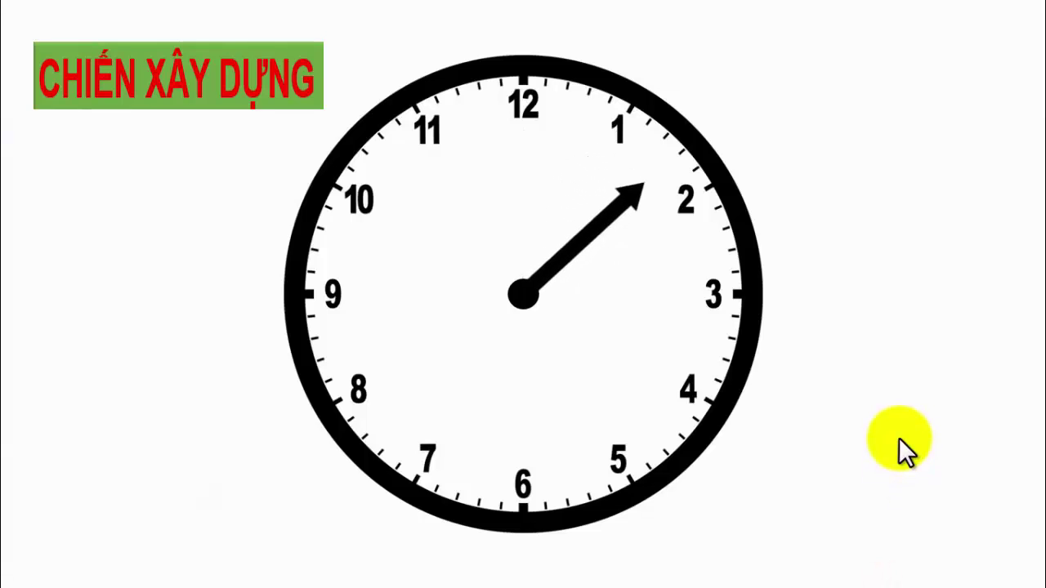